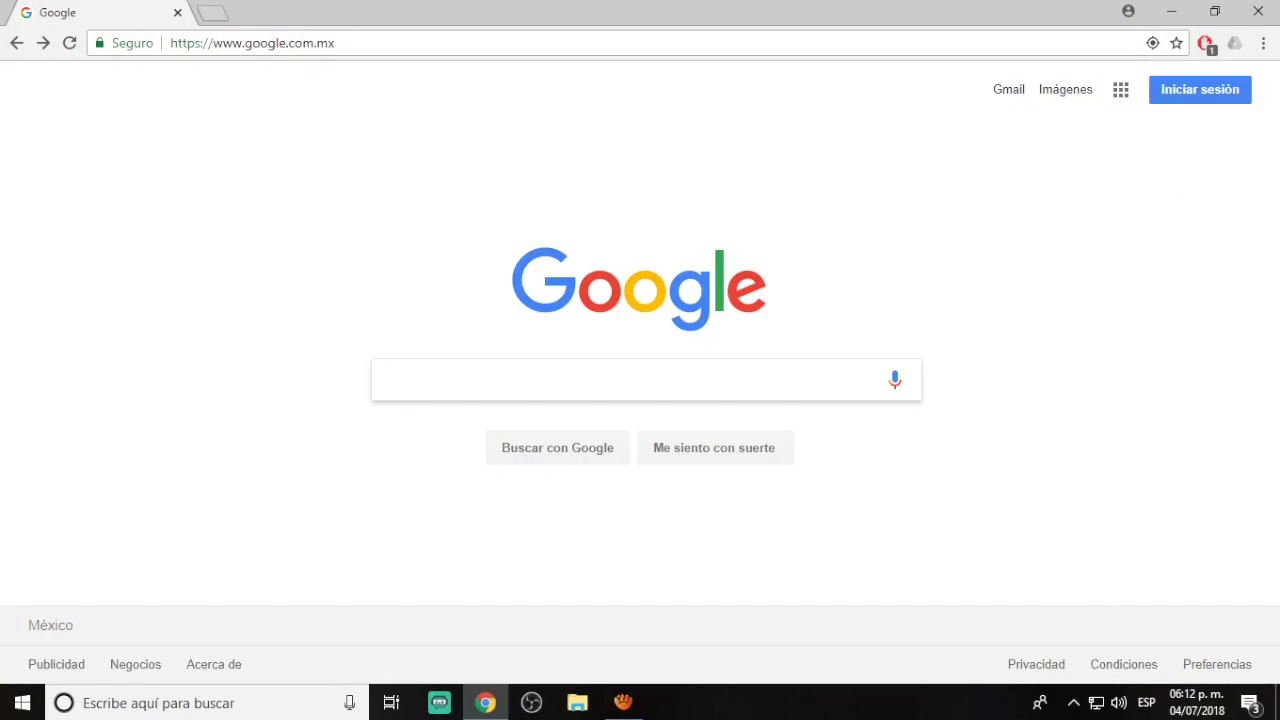
- Search Google for "jdk" and open Oracle's Java SE Development Kit 8 downloads page
key(ctrl+l)
key(Tab)
text(jdk)
key(Return)
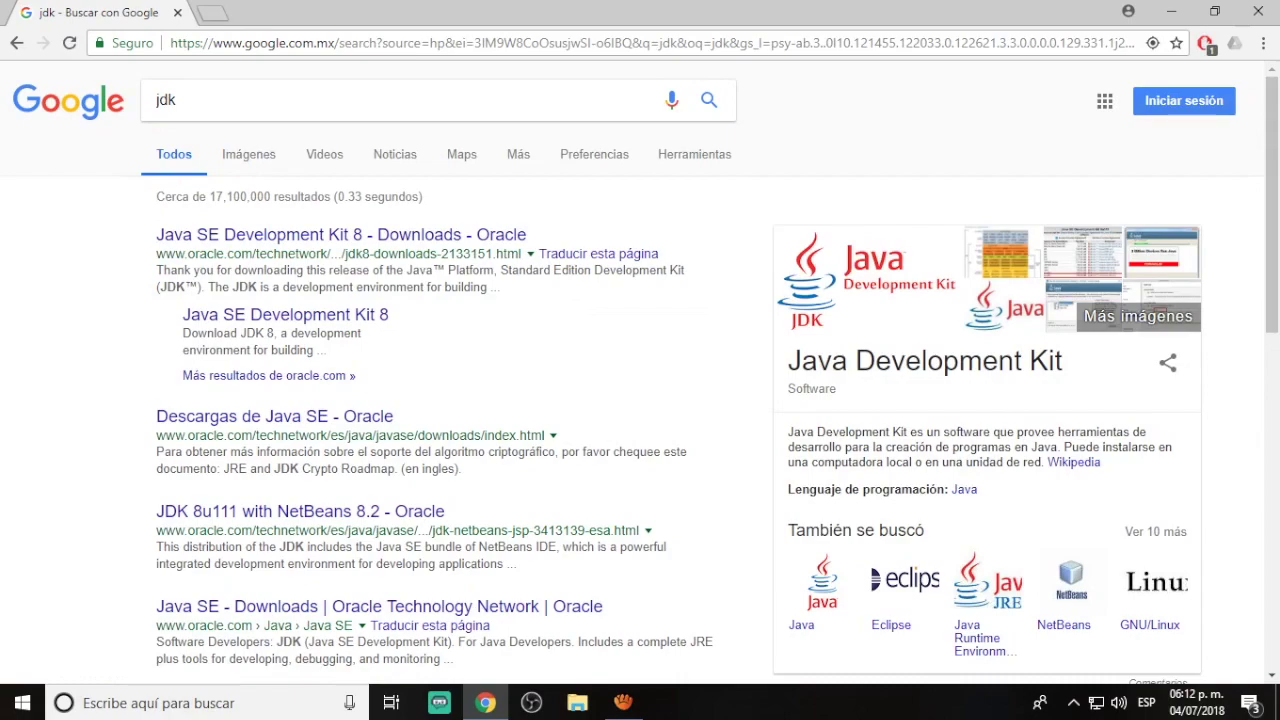
click(400, 234)
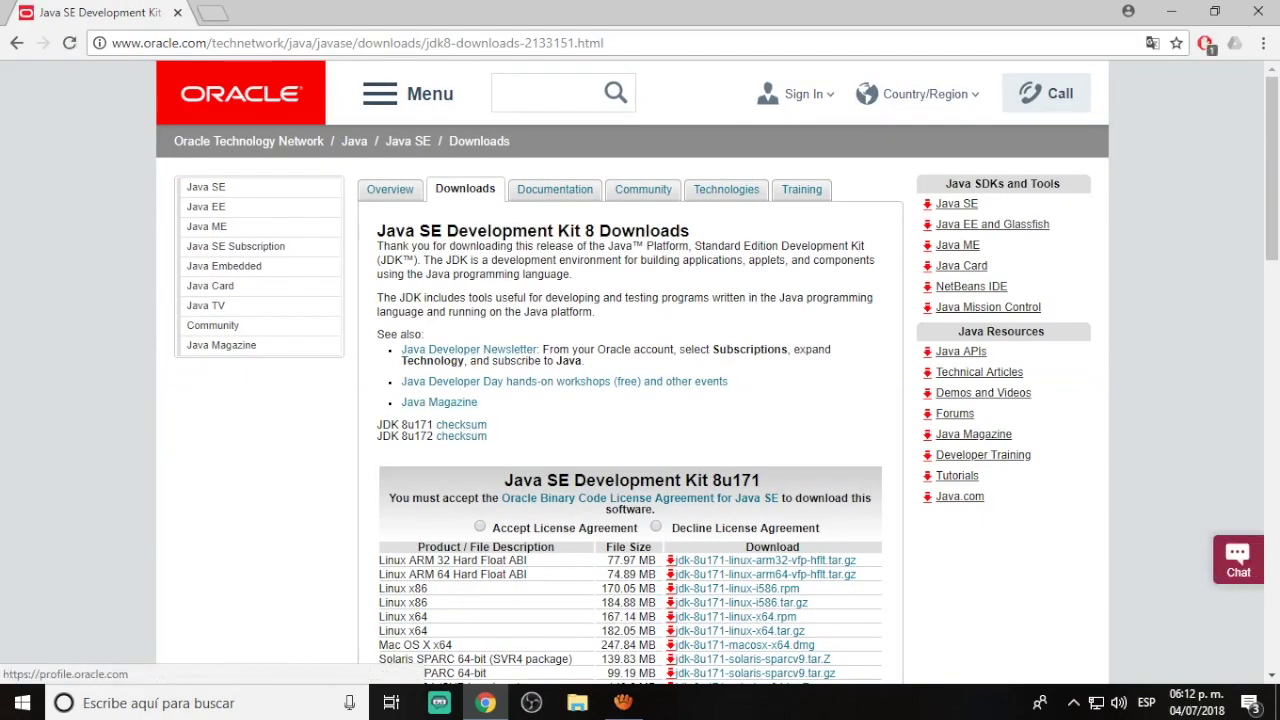
- Accept the license agreement for Java SE Development Kit 8u172
scroll(630, 370, down, 6)
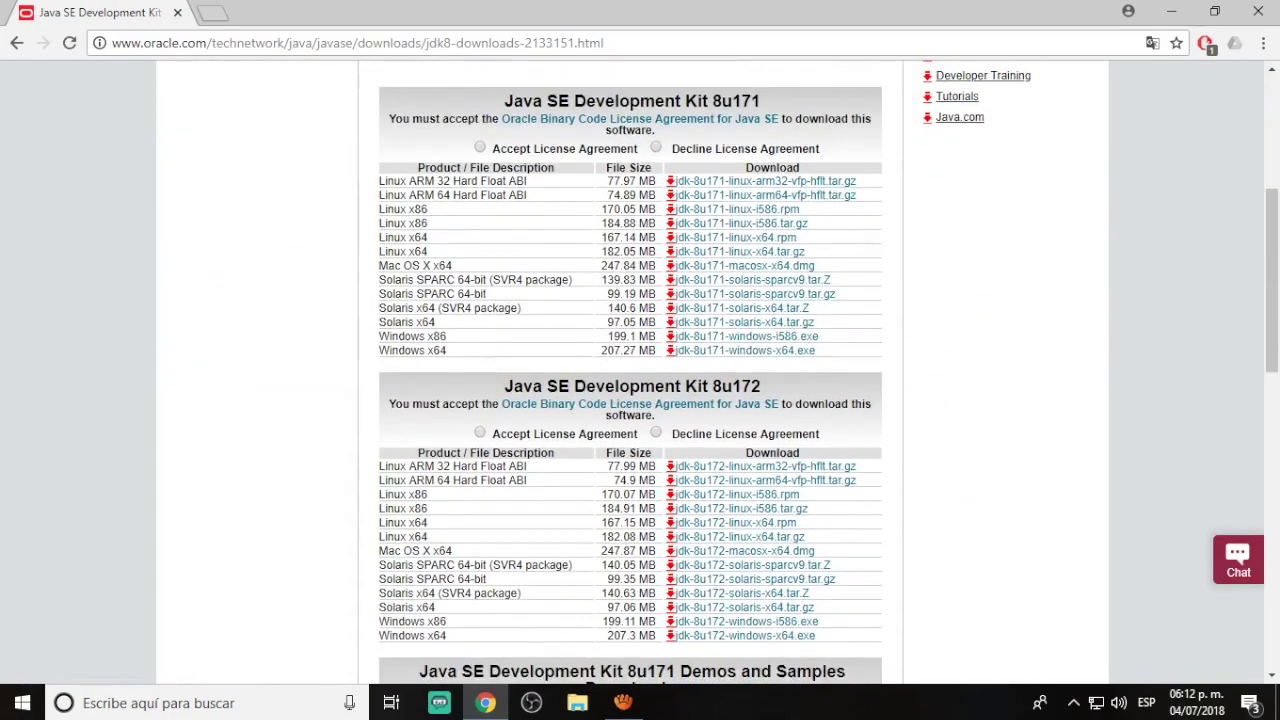
drag(761, 200, 721, 200)
click(709, 200)
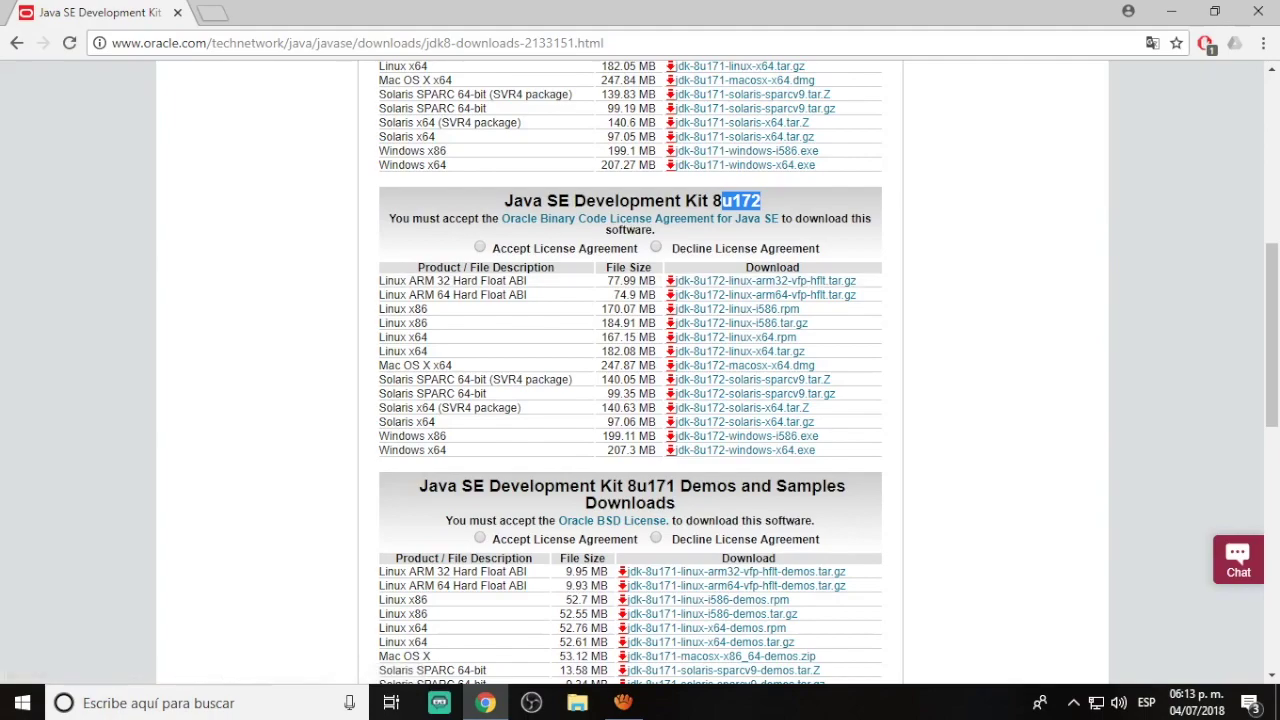
drag(761, 200, 676, 200)
click(676, 200)
click(480, 247)
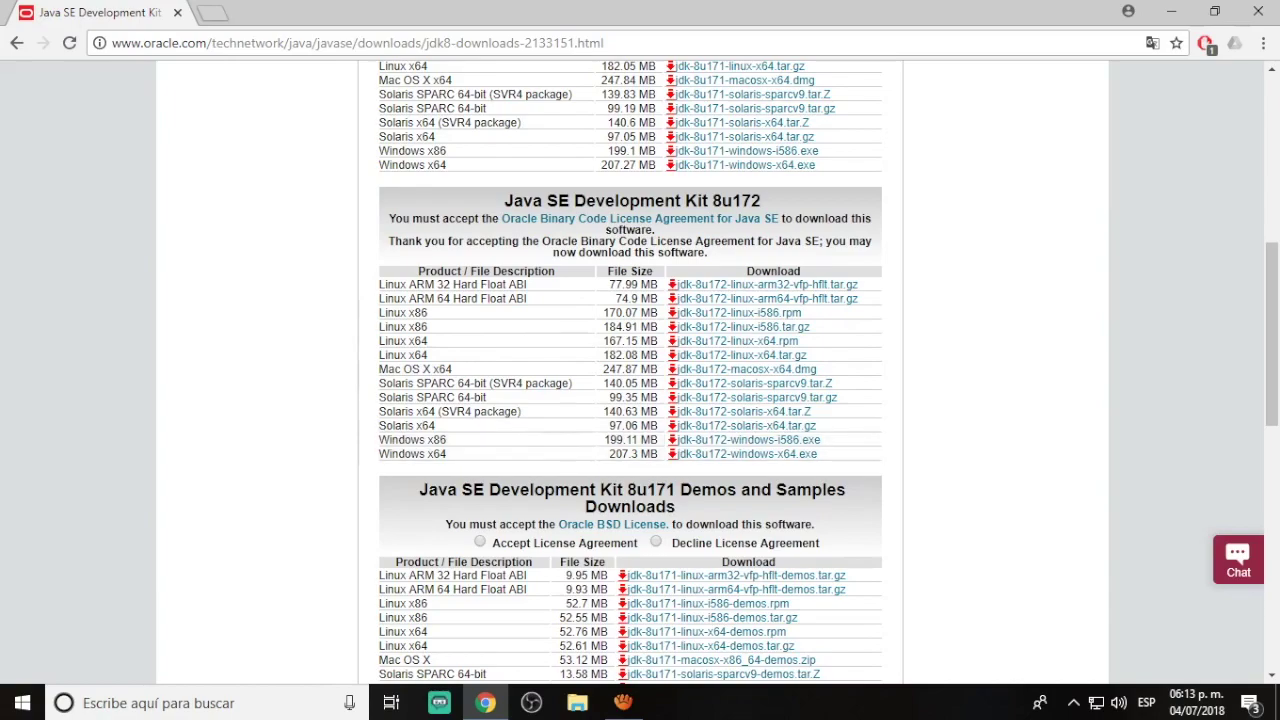
- Download the Windows x64 installer jdk-8u172-windows-x64.exe and bring up the browser's downloads list
drag(446, 440, 418, 440)
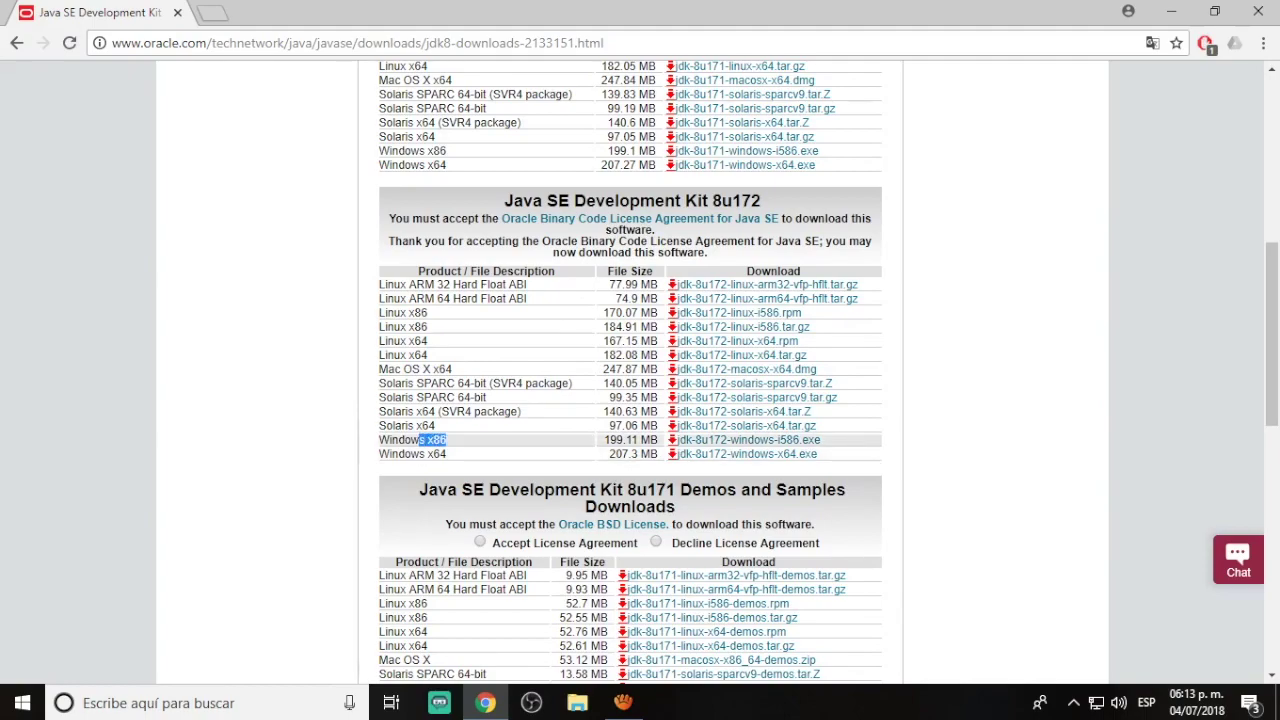
click(418, 440)
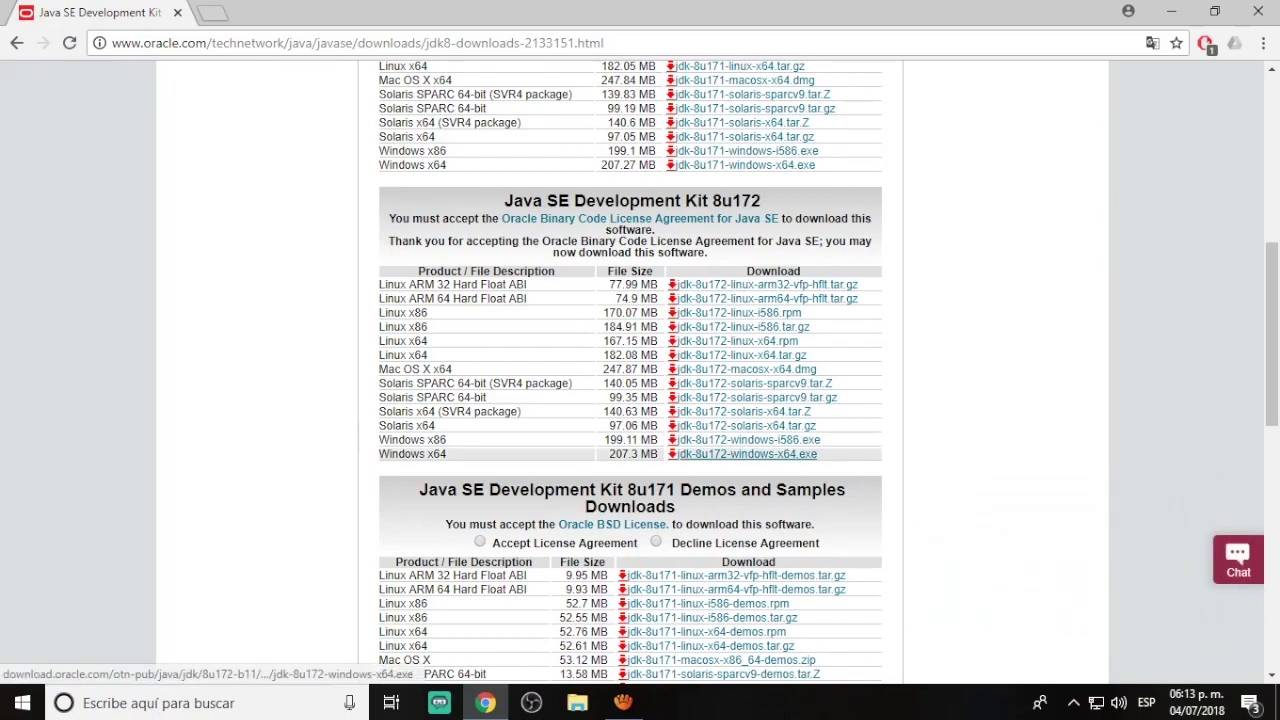
click(748, 453)
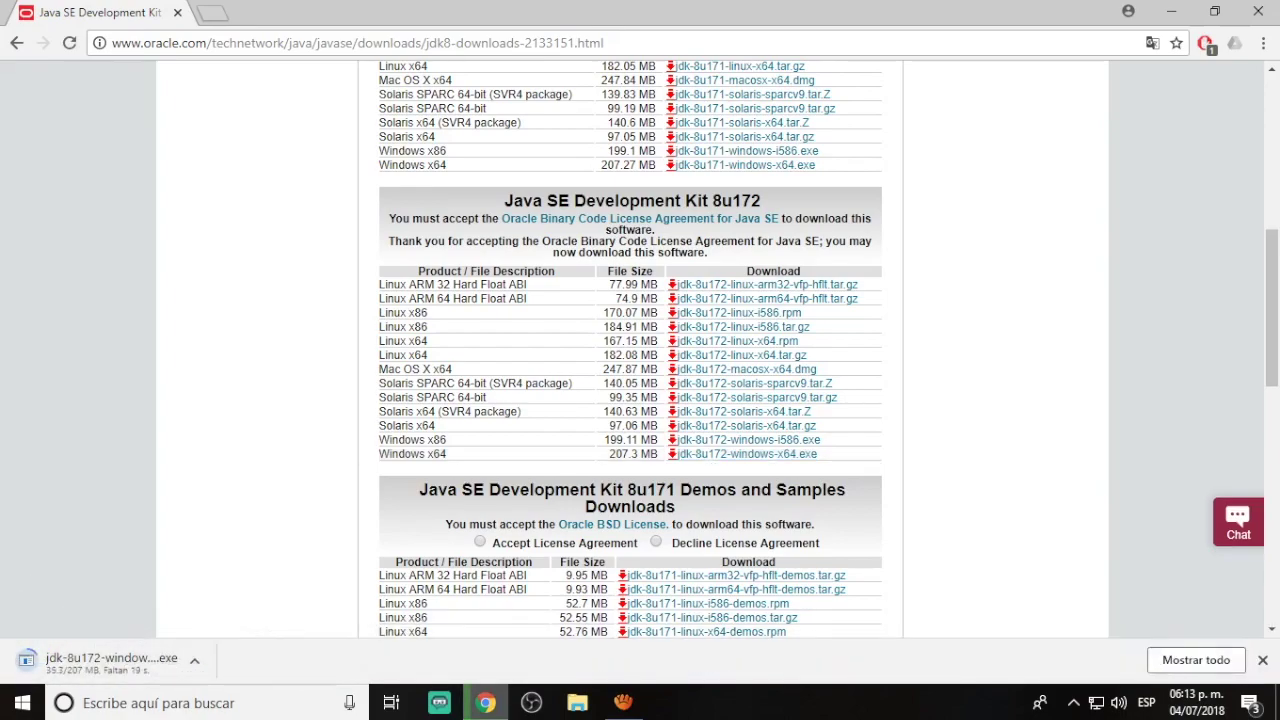
key(ctrl+j)
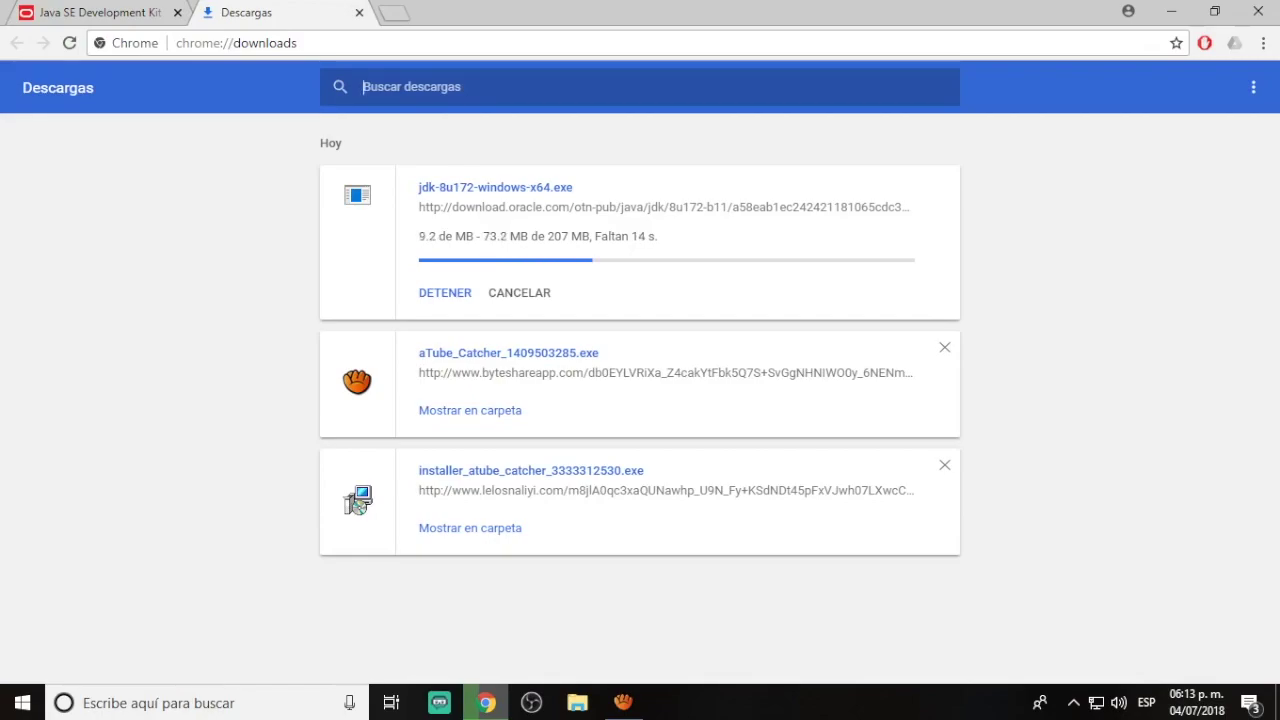
click(100, 12)
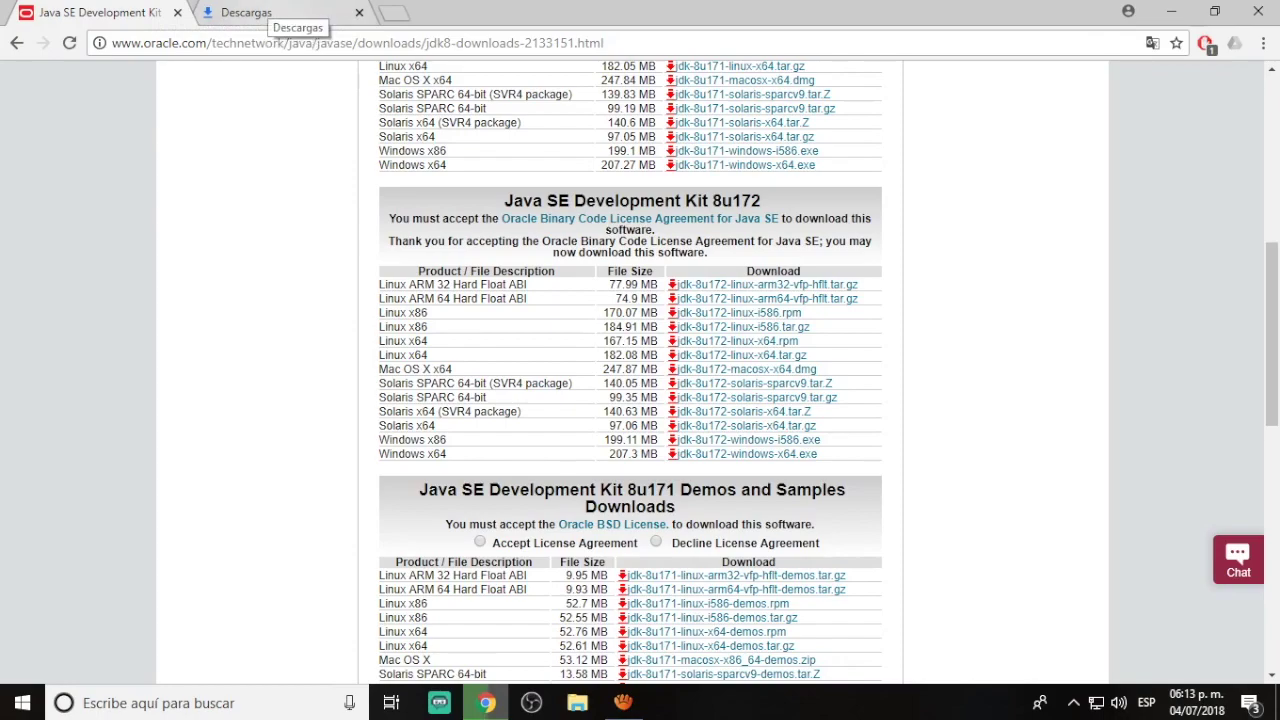
click(262, 12)
- Search the web for "intellij idea" and open the JetBrains IntelliJ IDEA site
key(ctrl+l)
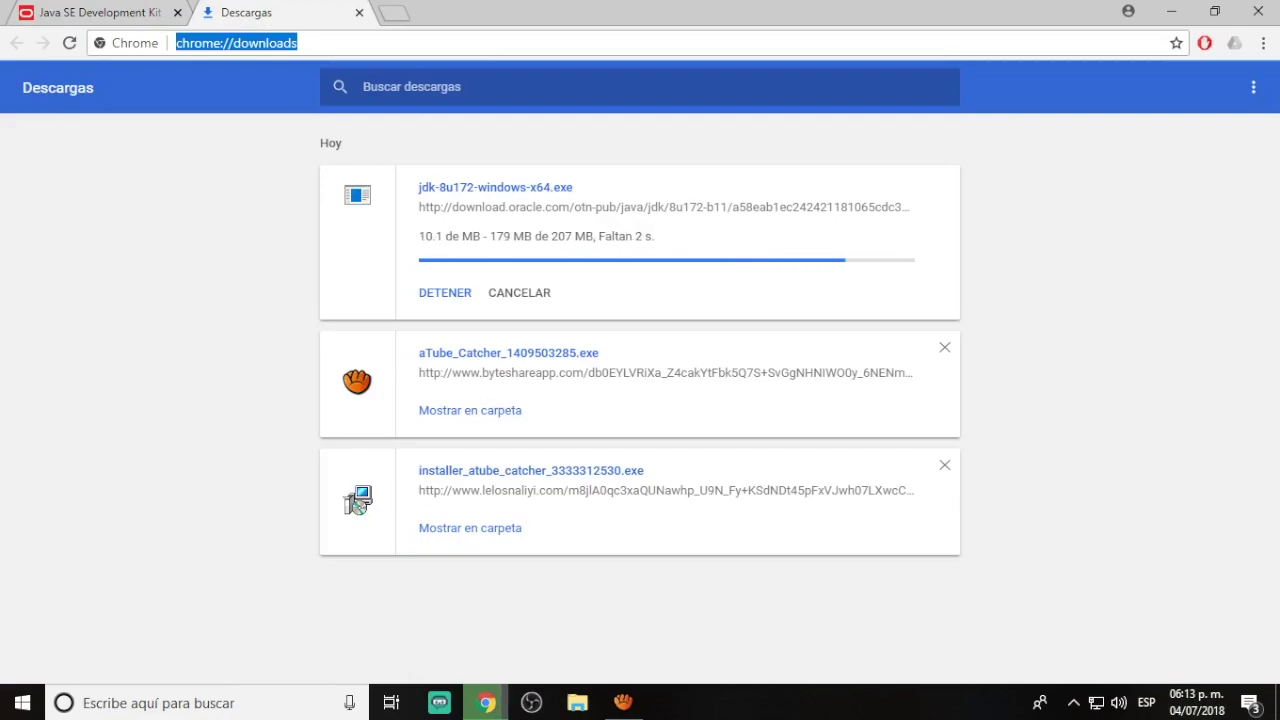
text(i)
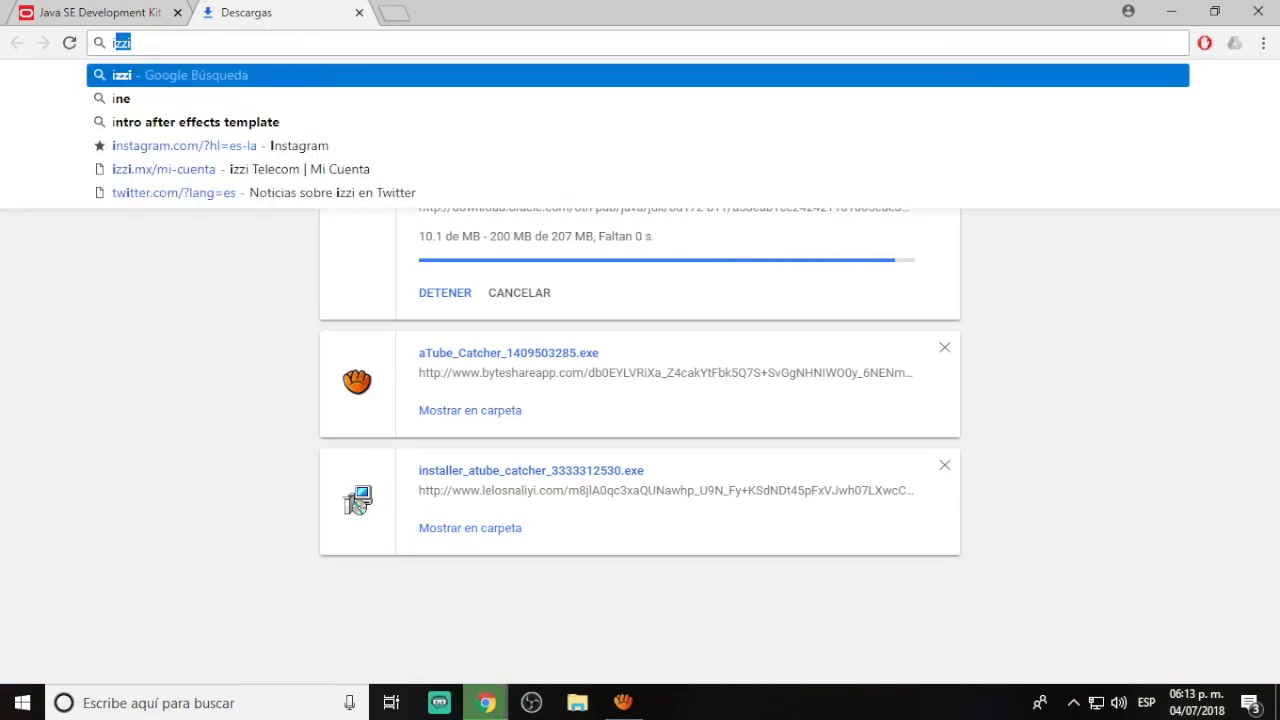
text(tellij)
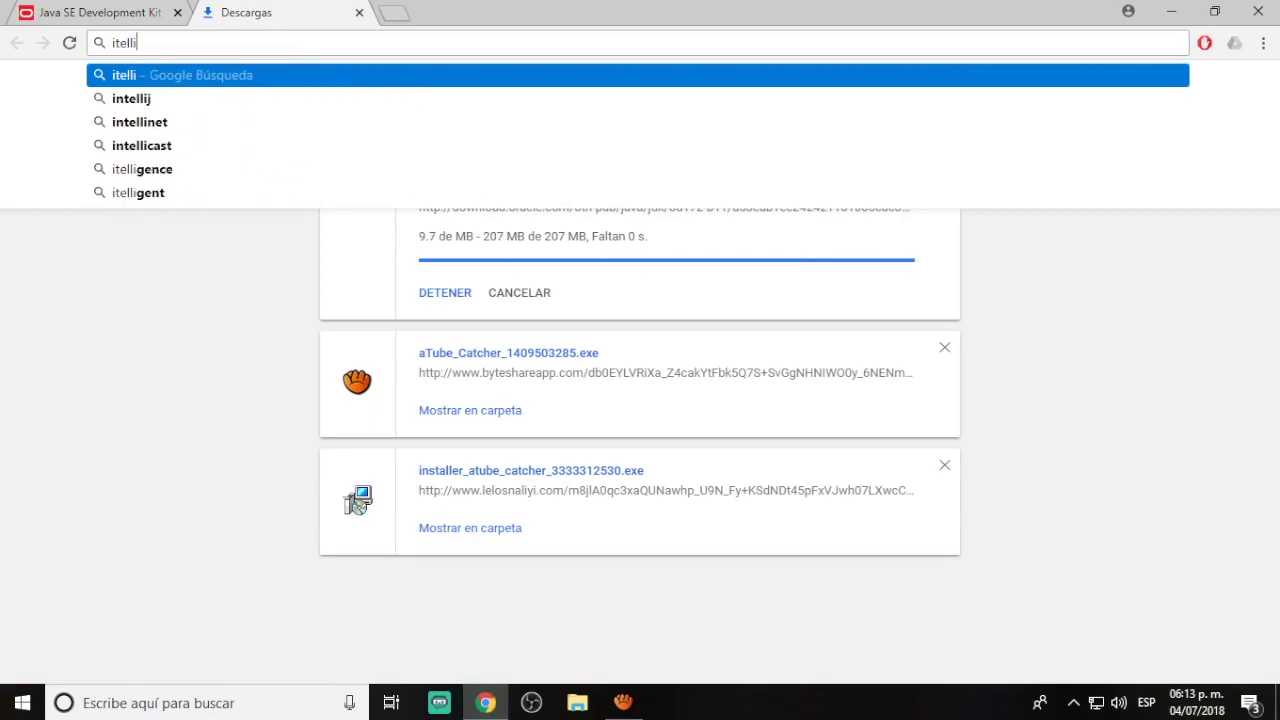
key(Down)
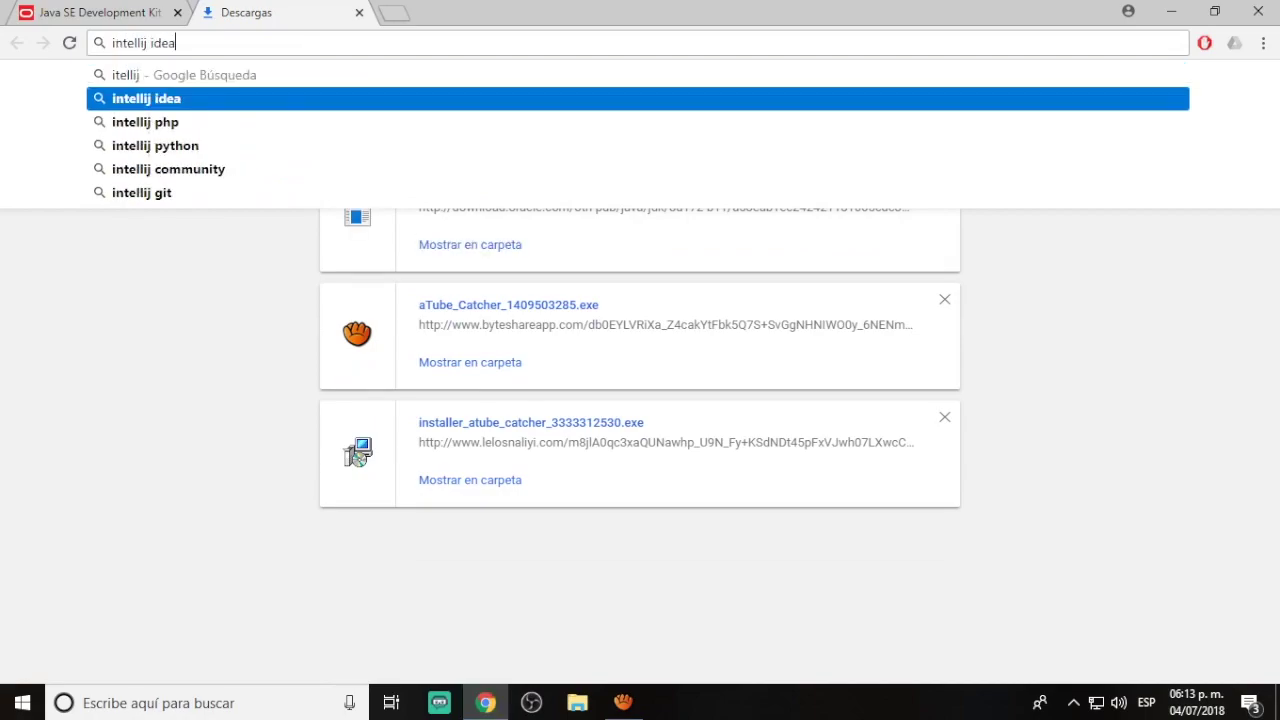
key(Return)
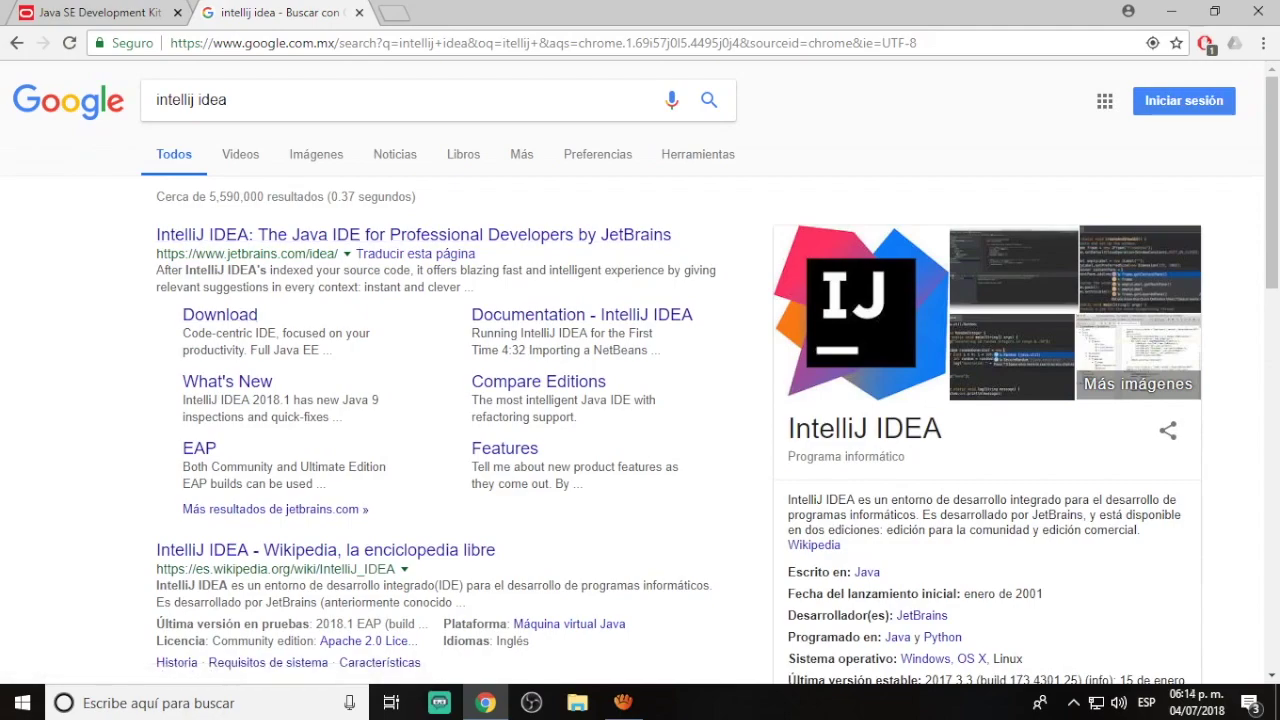
mouse_move(156, 253)
mouse_down()
mouse_move(240, 253)
mouse_move(156, 253)
mouse_up()
click(413, 234)
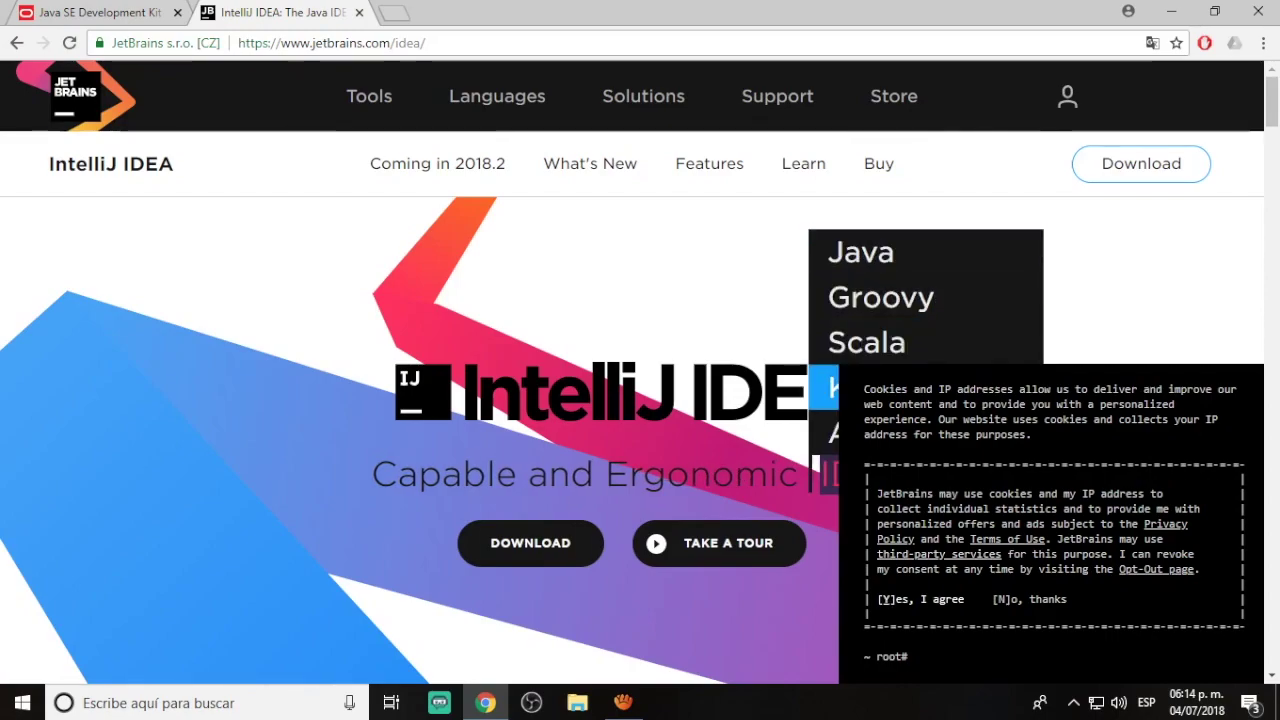
- Agree to the JetBrains cookie notice and open the IntelliJ IDEA download page
key(y)
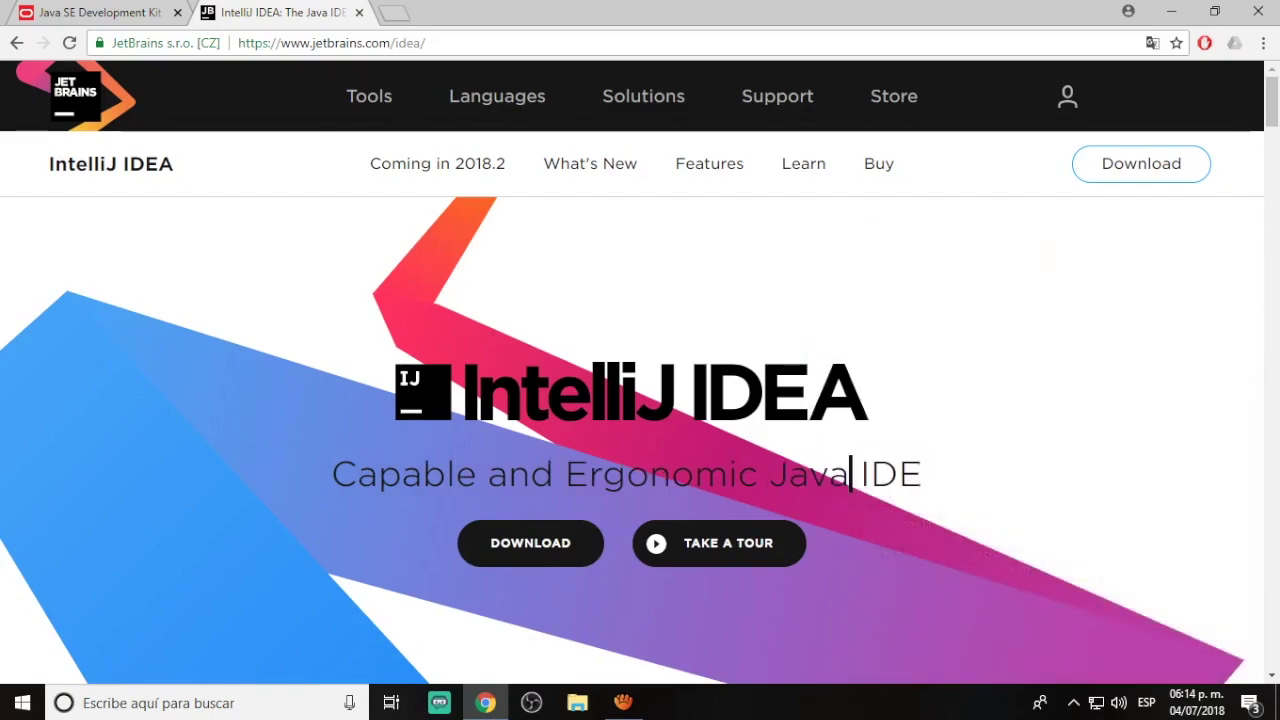
scroll(640, 400, down, 1)
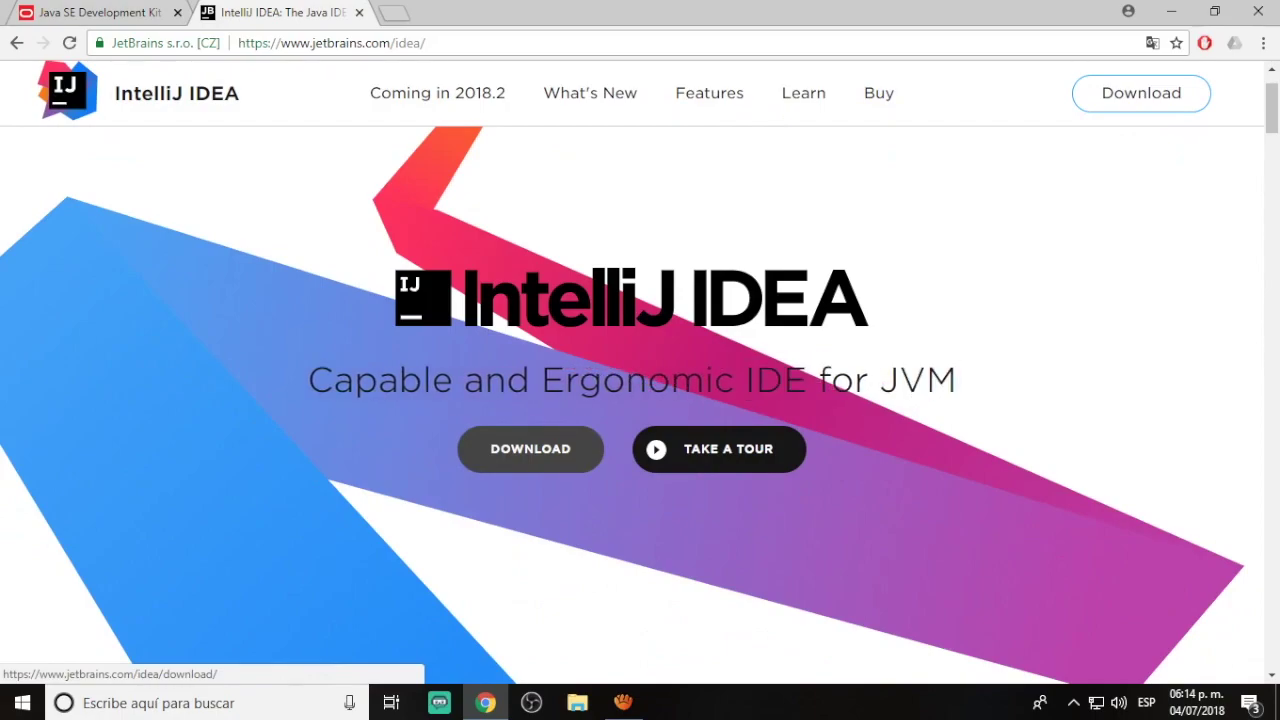
click(530, 448)
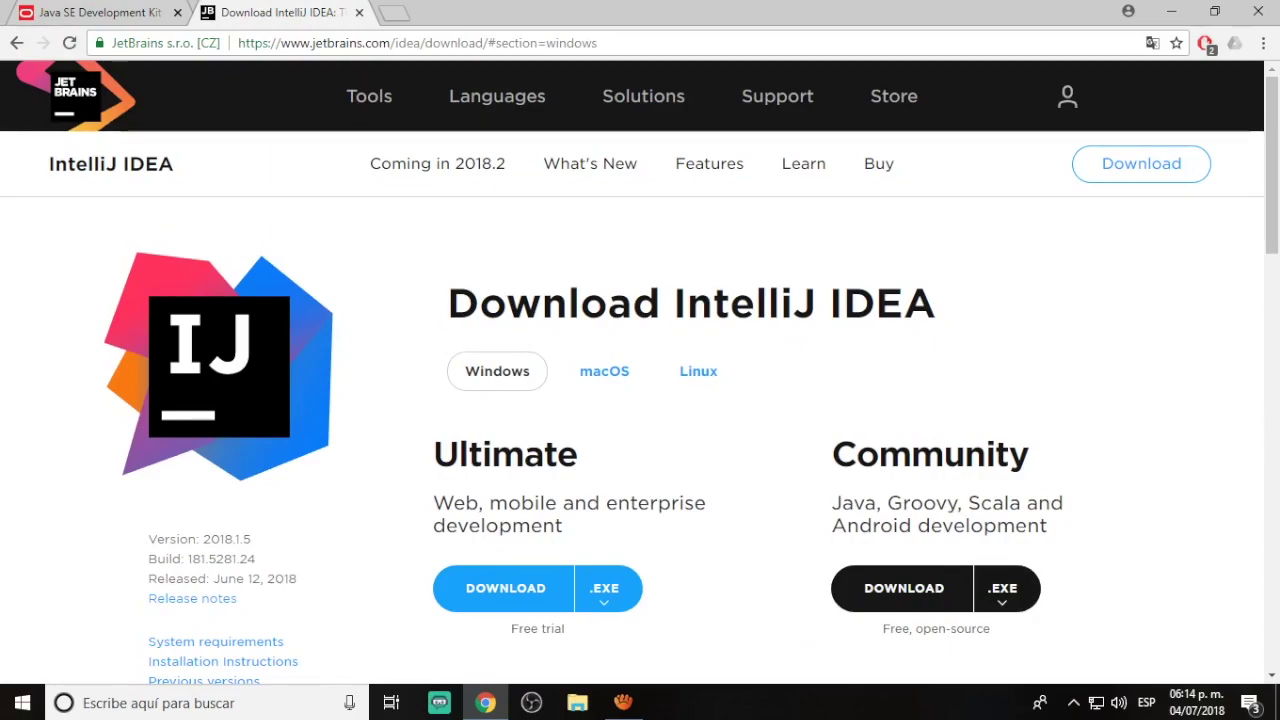
- Download the Windows .exe installer of the free Community edition of IntelliJ IDEA
scroll(640, 370, down, 1)
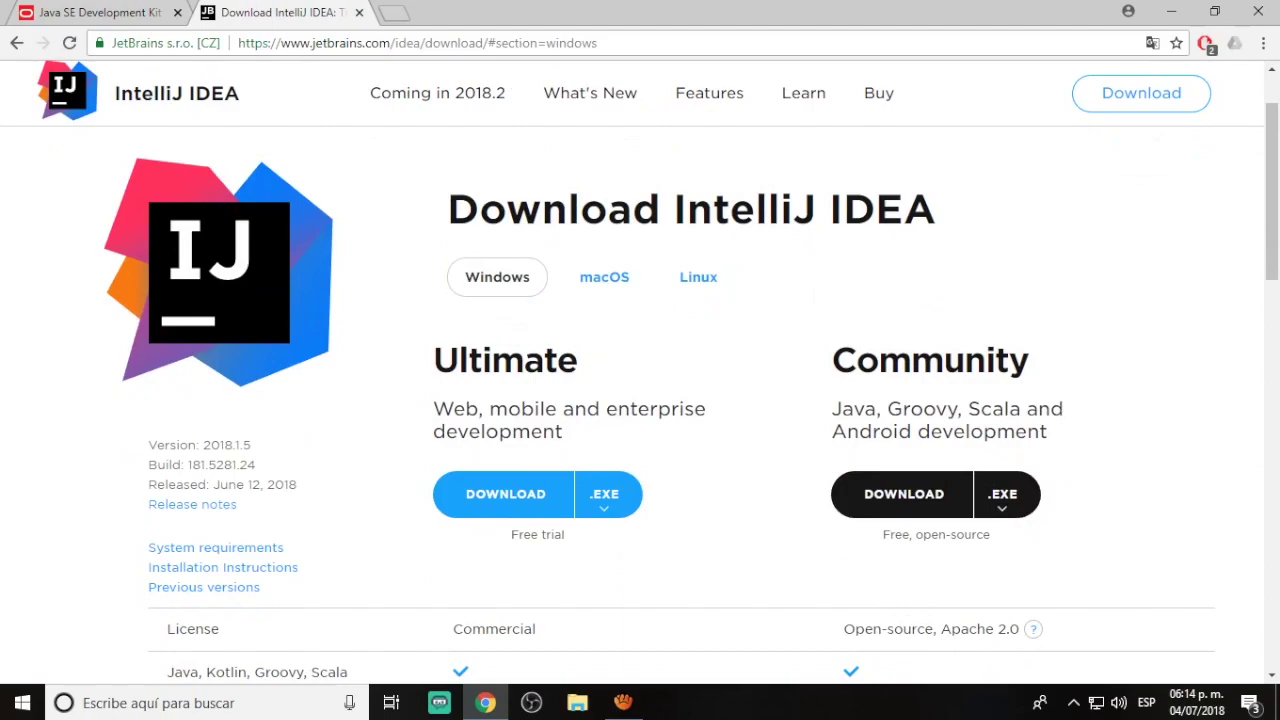
drag(433, 360, 578, 360)
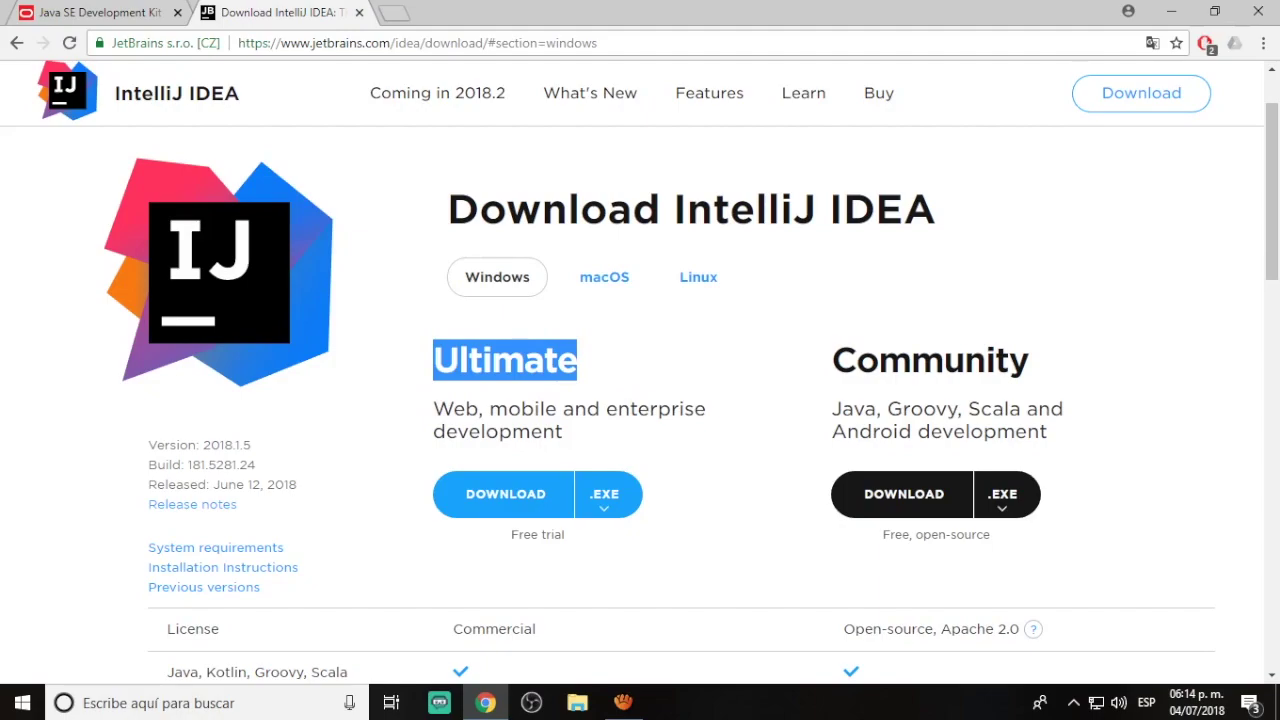
click(904, 494)
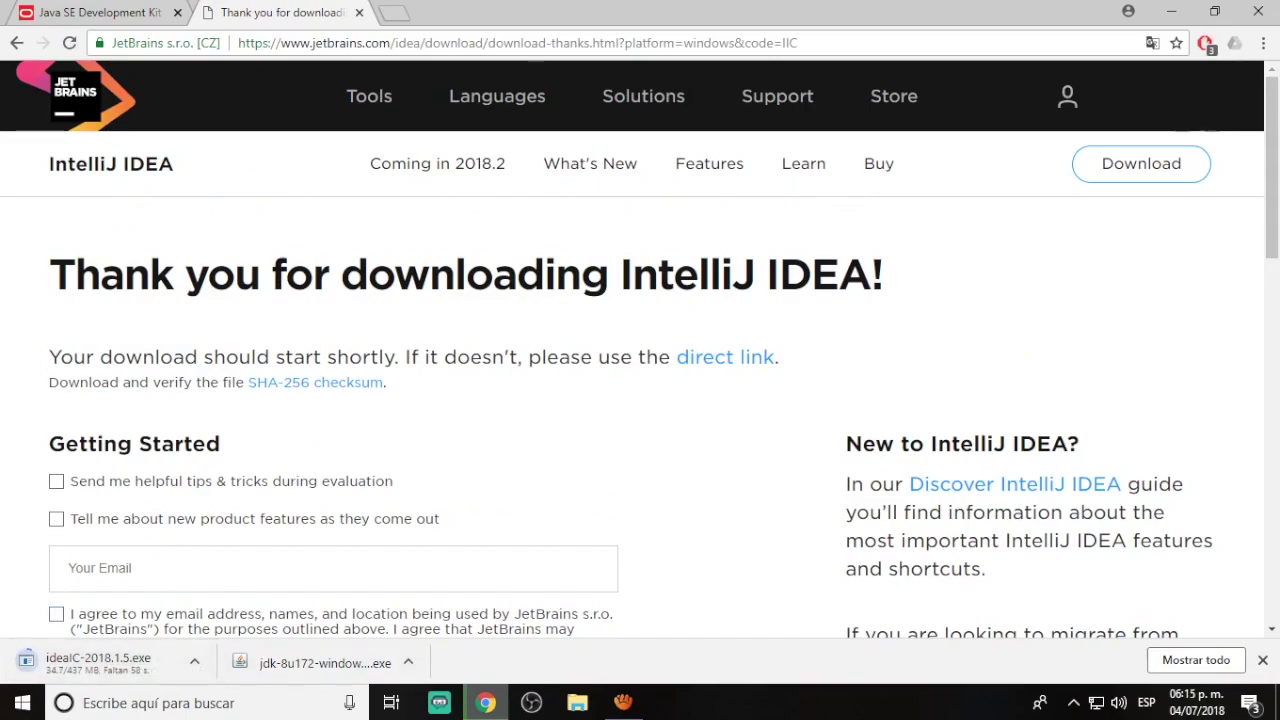
- Show the downloaded JDK file in its folder, launch jdk-8u172-windows-x64 and minimize the folder and browser windows
click(1196, 660)
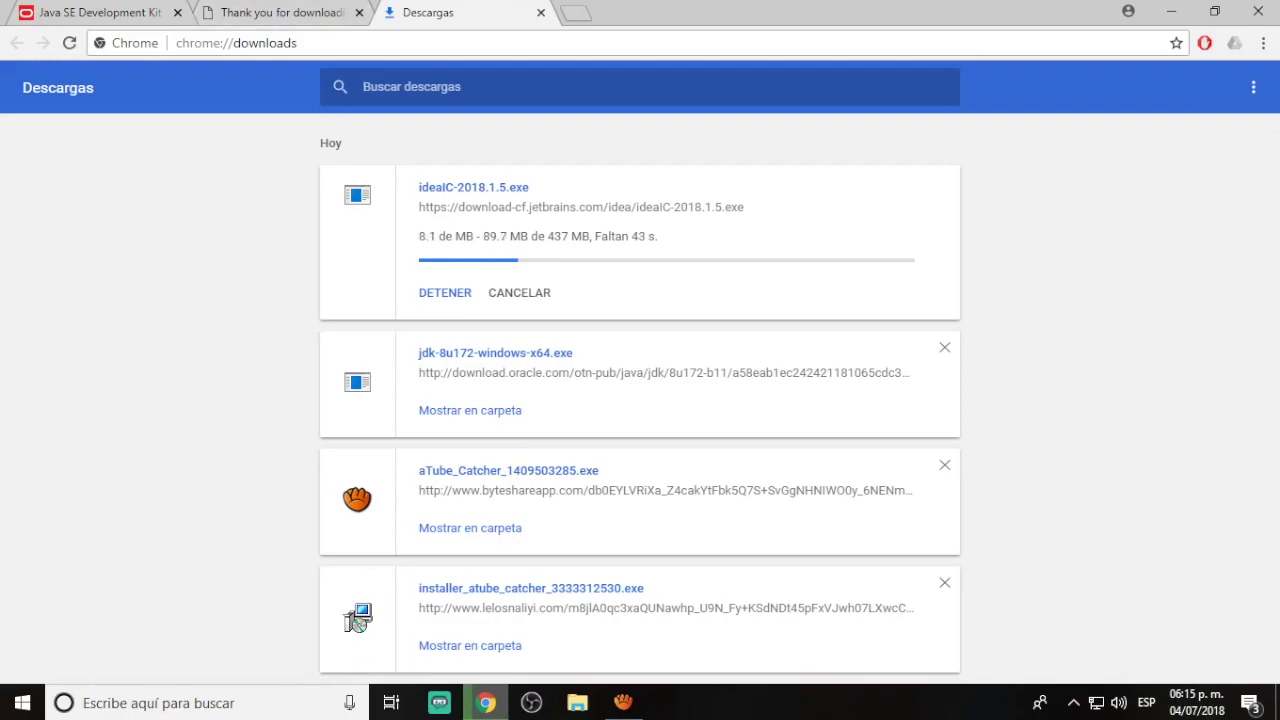
click(470, 410)
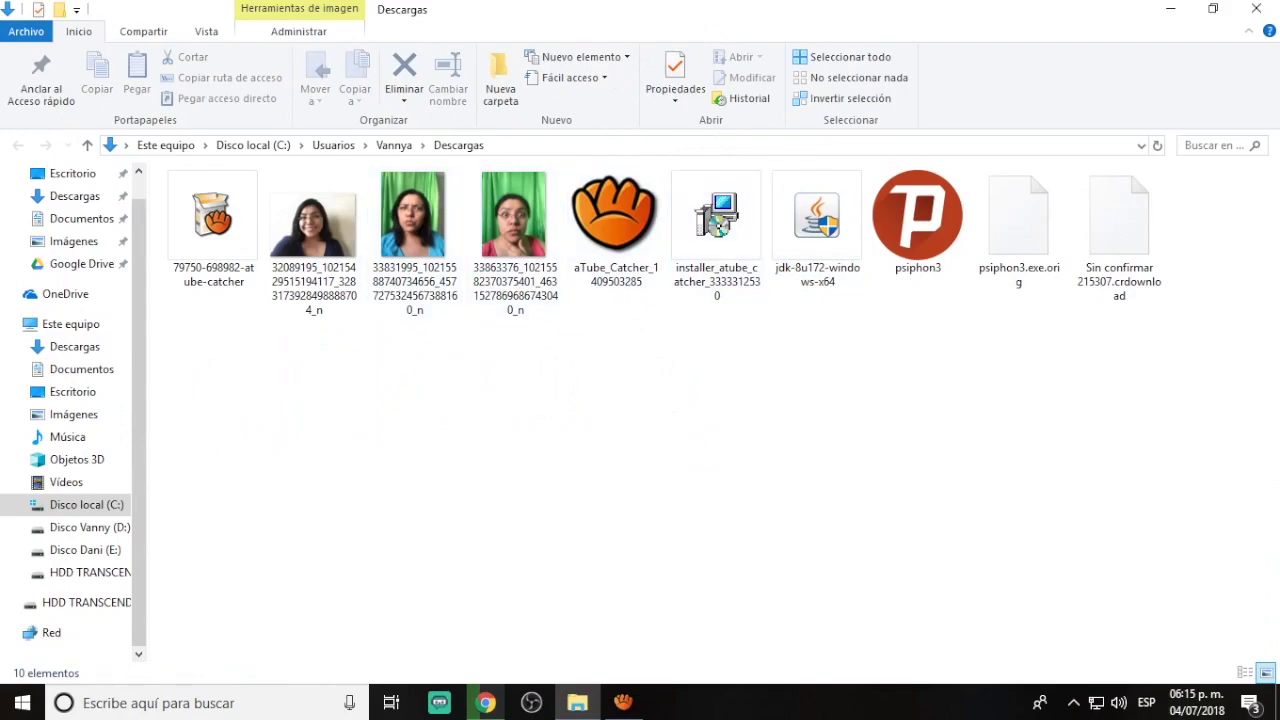
click(817, 220)
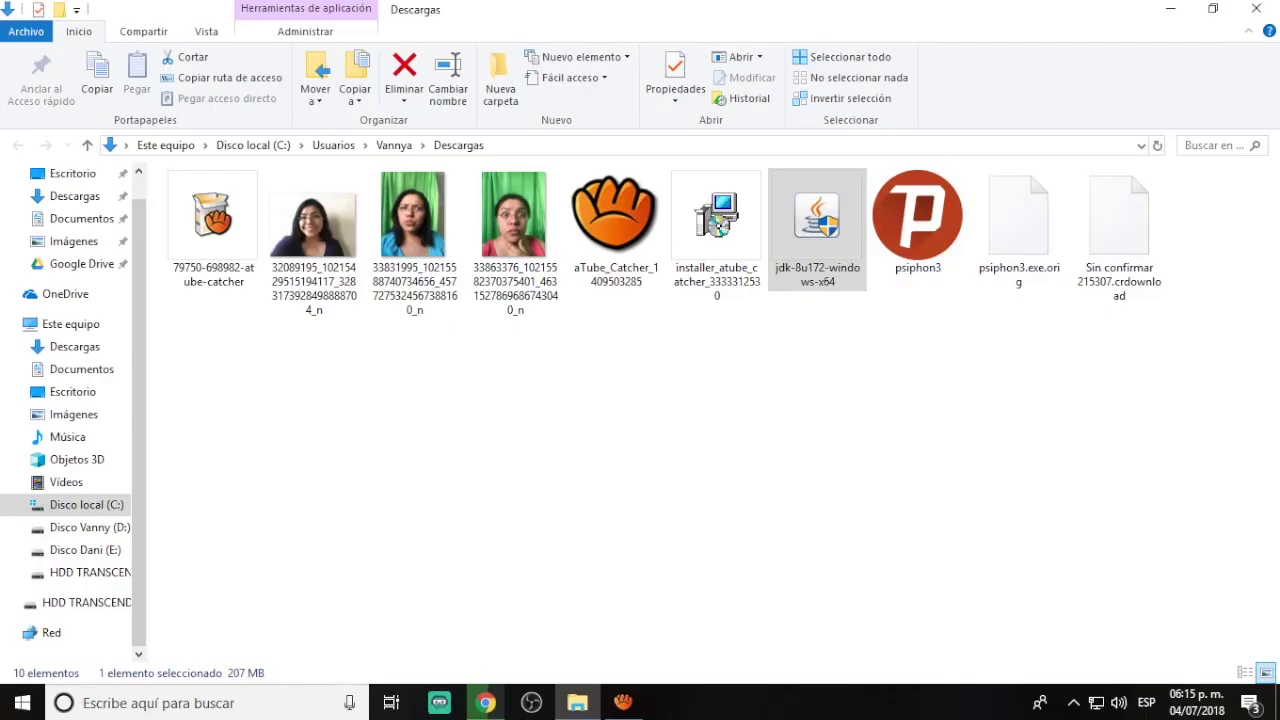
click(1170, 8)
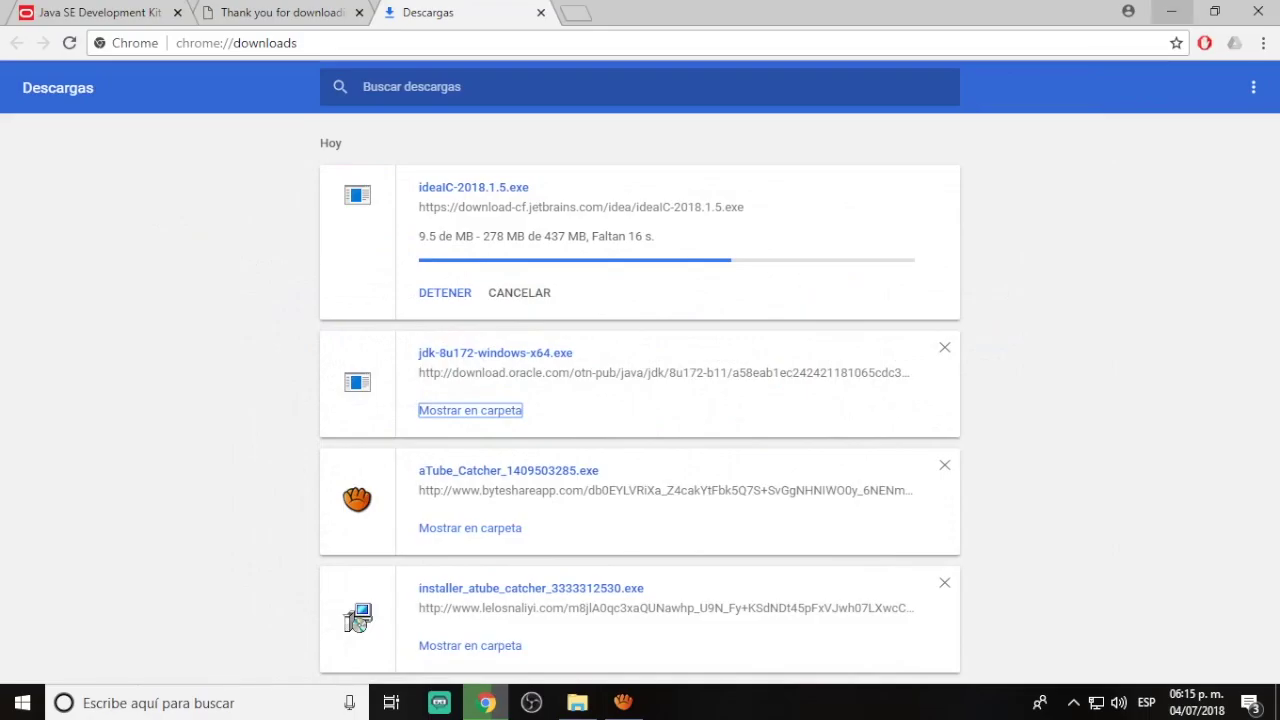
click(1171, 12)
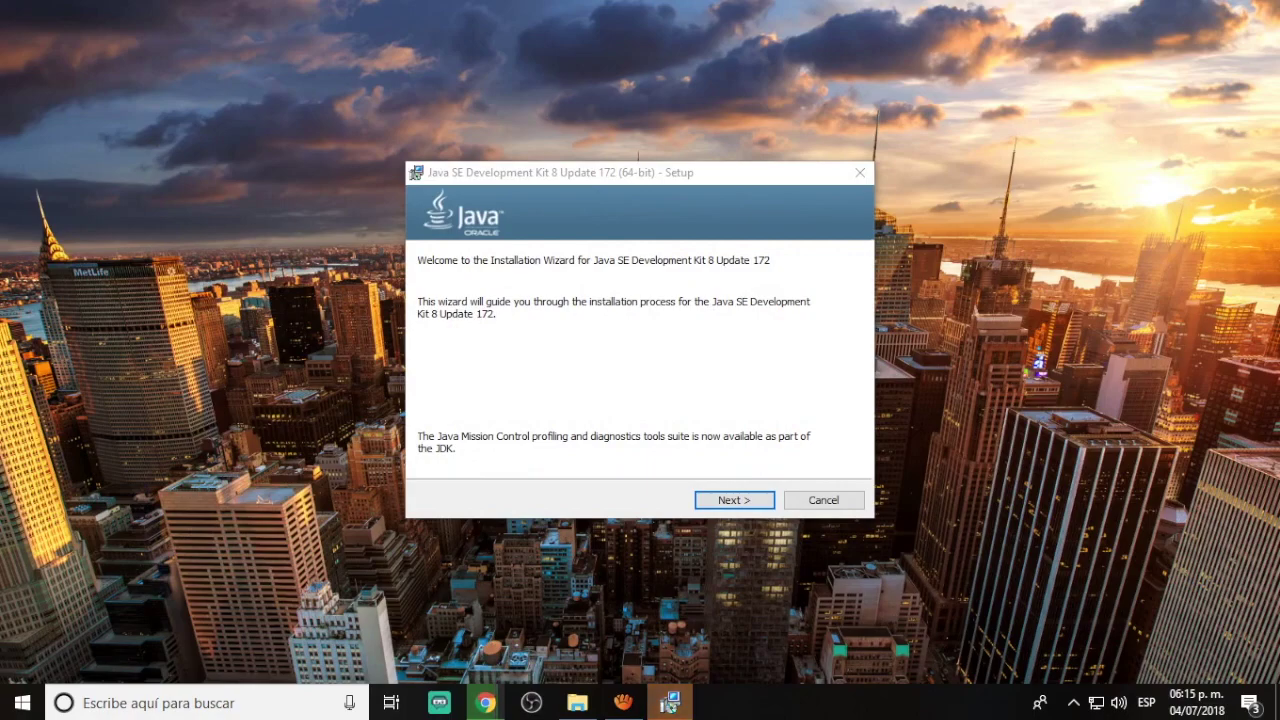
- Install Java SE Development Kit 8 Update 172 with the default options and destination folder, and close the finished wizard
key(Return)
key(Return)
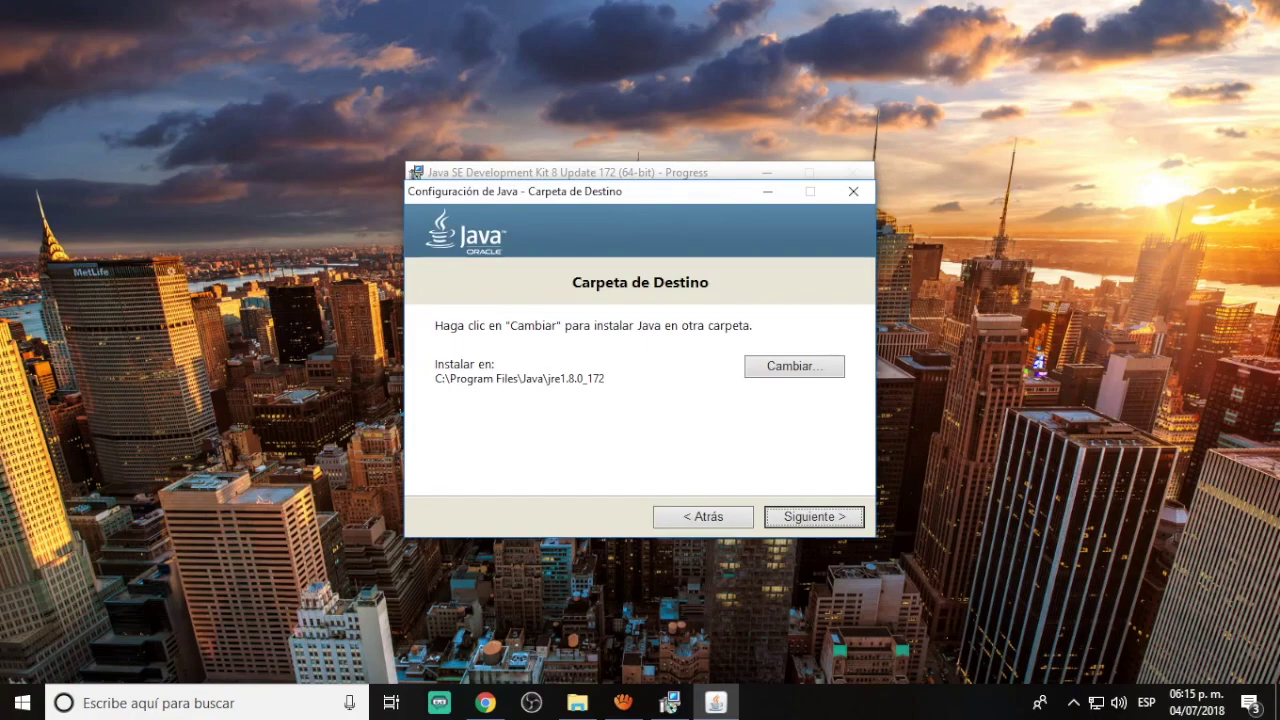
key(Return)
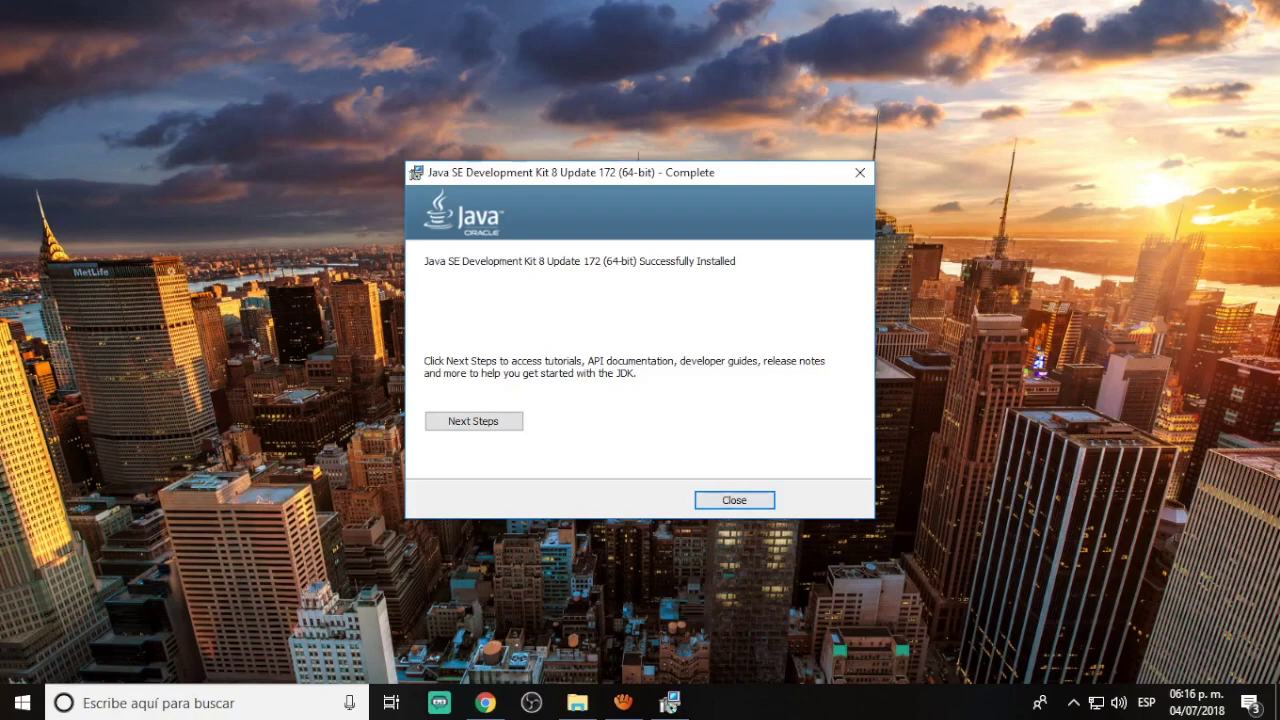
key(Return)
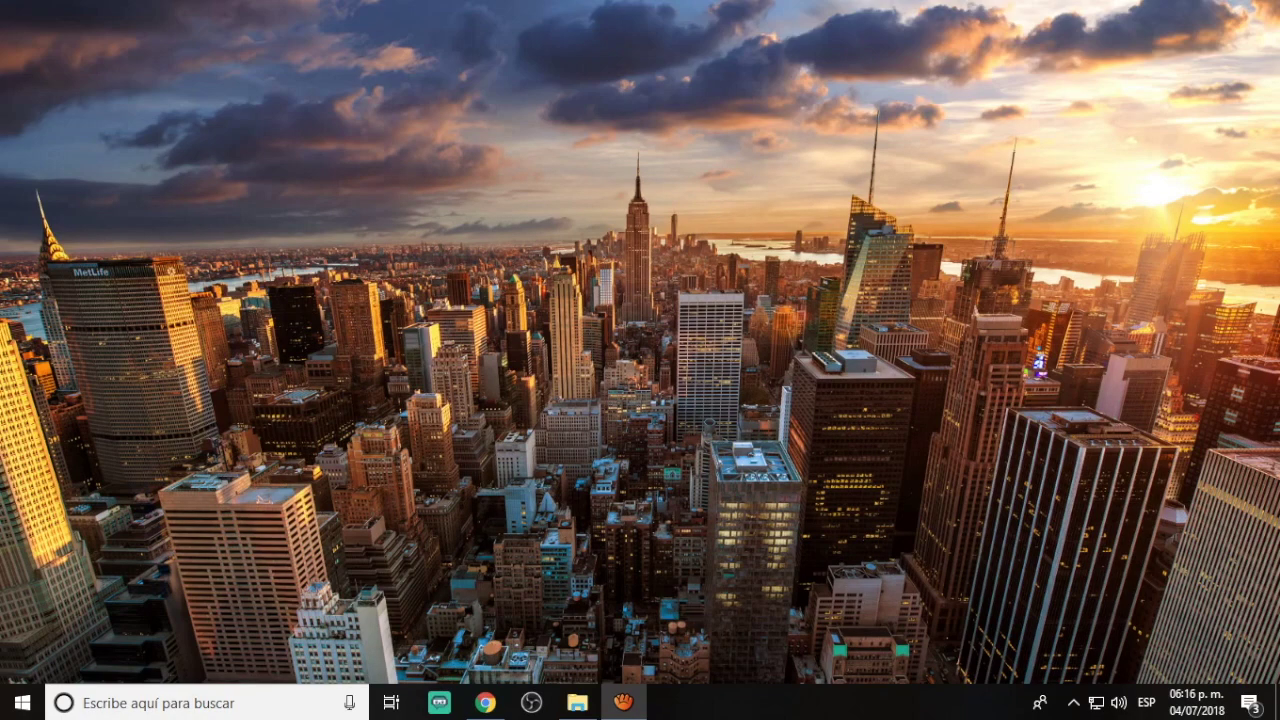
- Switch back to Chrome, launch ideaIC-2018.1.5.exe from the downloads list and minimize the browser
click(485, 702)
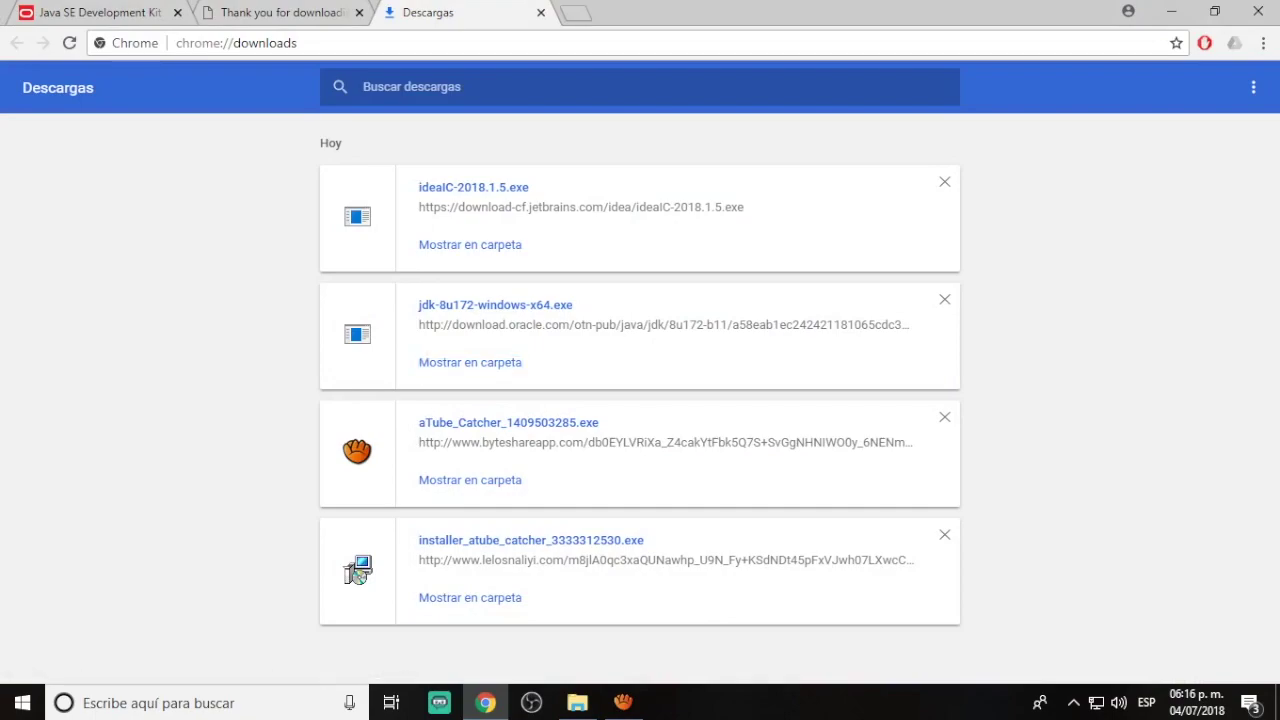
click(473, 187)
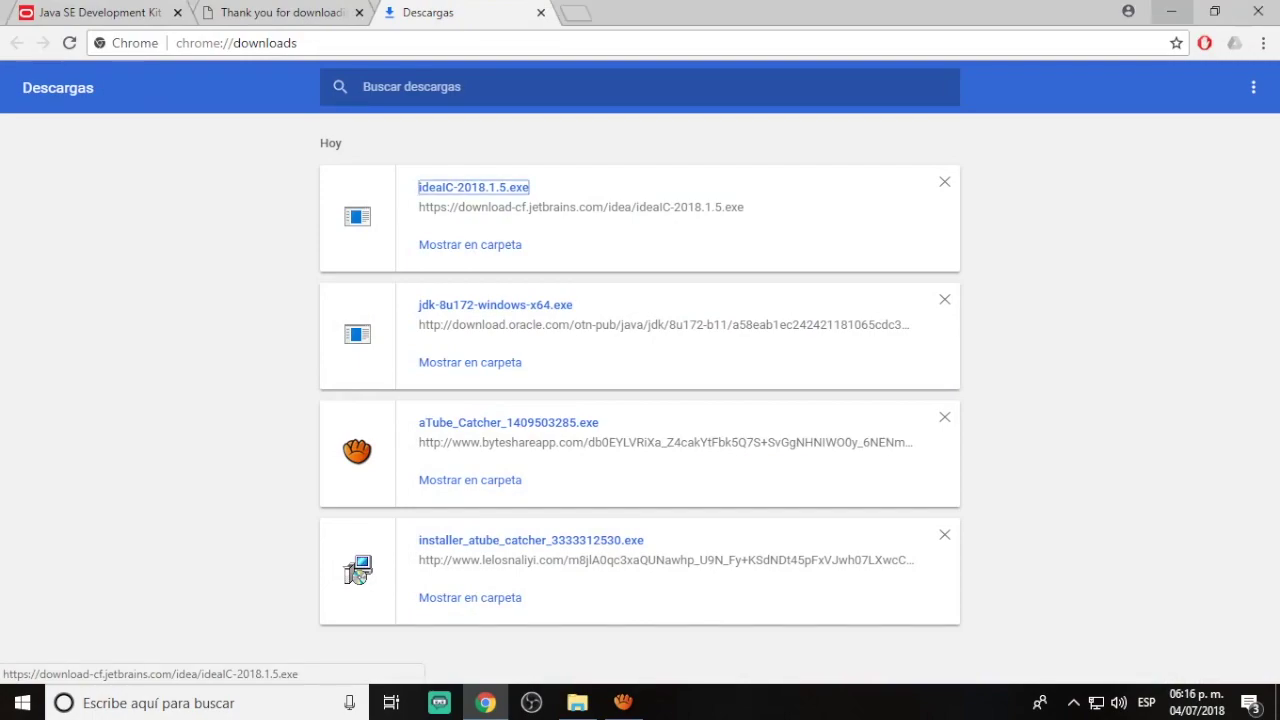
click(1171, 12)
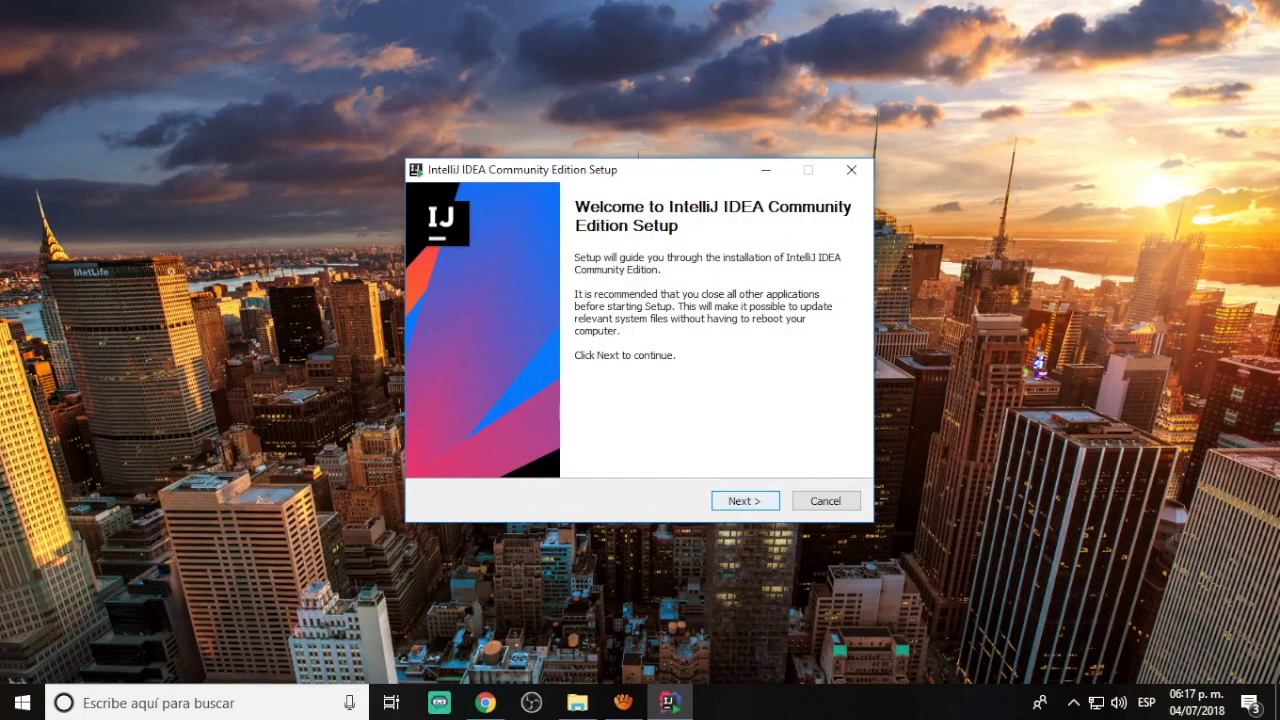
- Proceed through the IntelliJ IDEA setup to the installation options, keeping the default destination folder under C:\Program Files\JetBrains
key(Return)
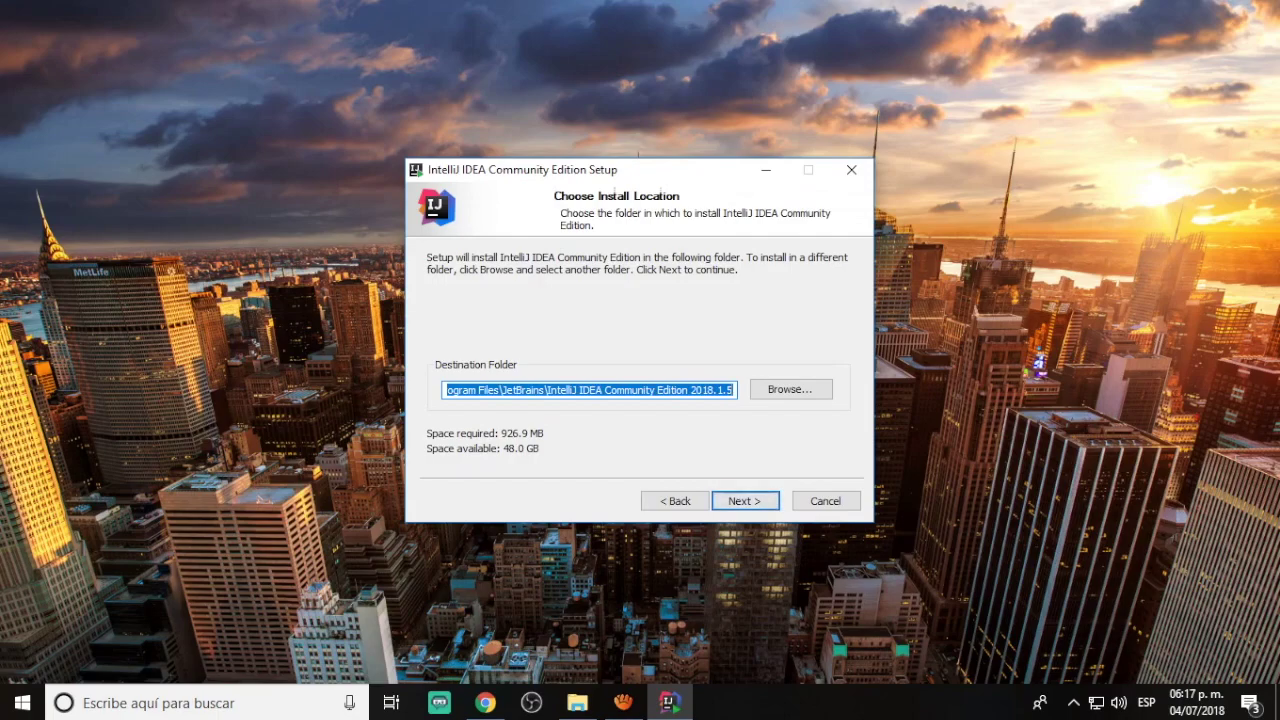
drag(529, 390, 446, 390)
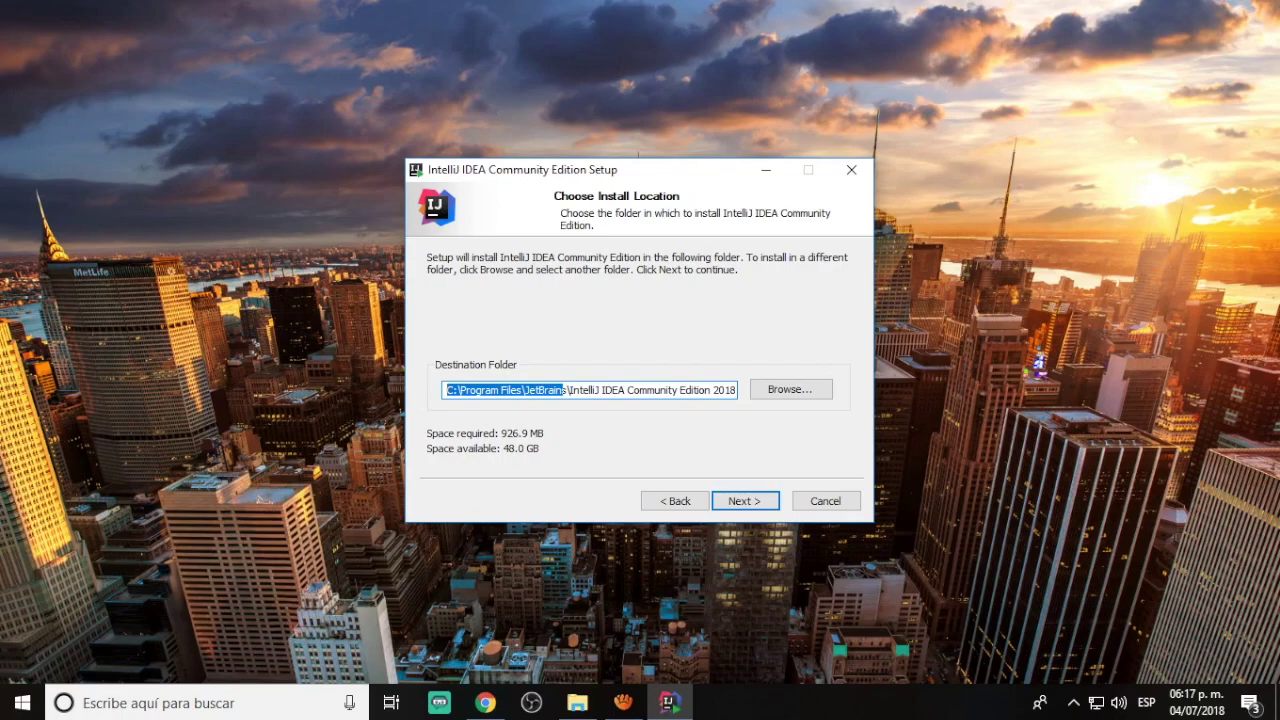
key(Return)
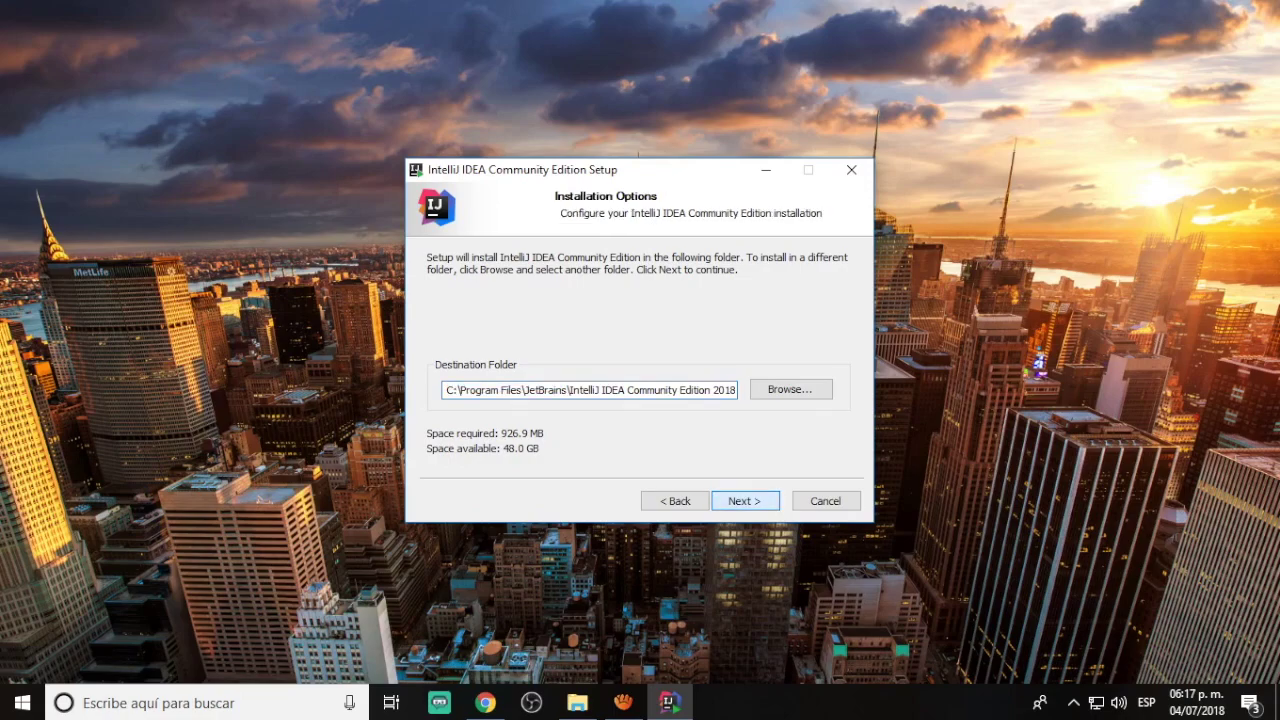
key(Return)
key(alt+b)
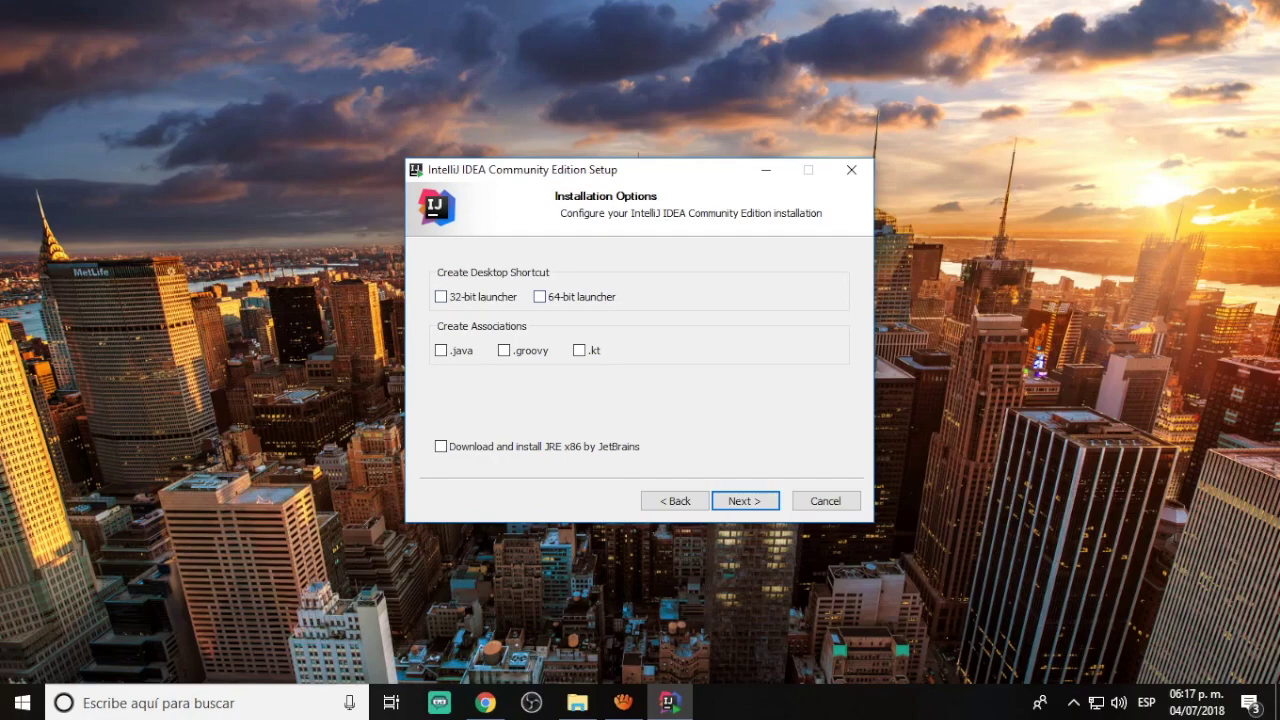
- Select the 64-bit launcher desktop shortcut and the JRE x86 by JetBrains download, keep the JetBrains Start Menu folder and install
click(539, 297)
click(441, 446)
key(Return)
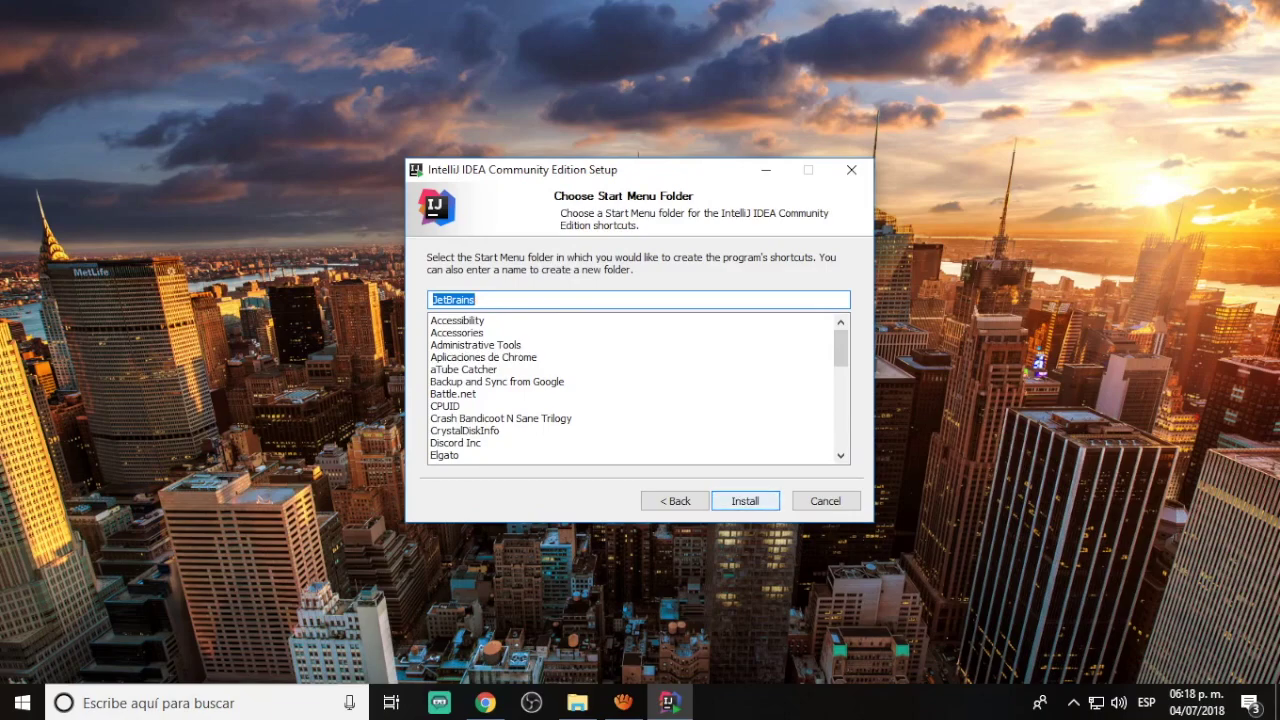
click(745, 501)
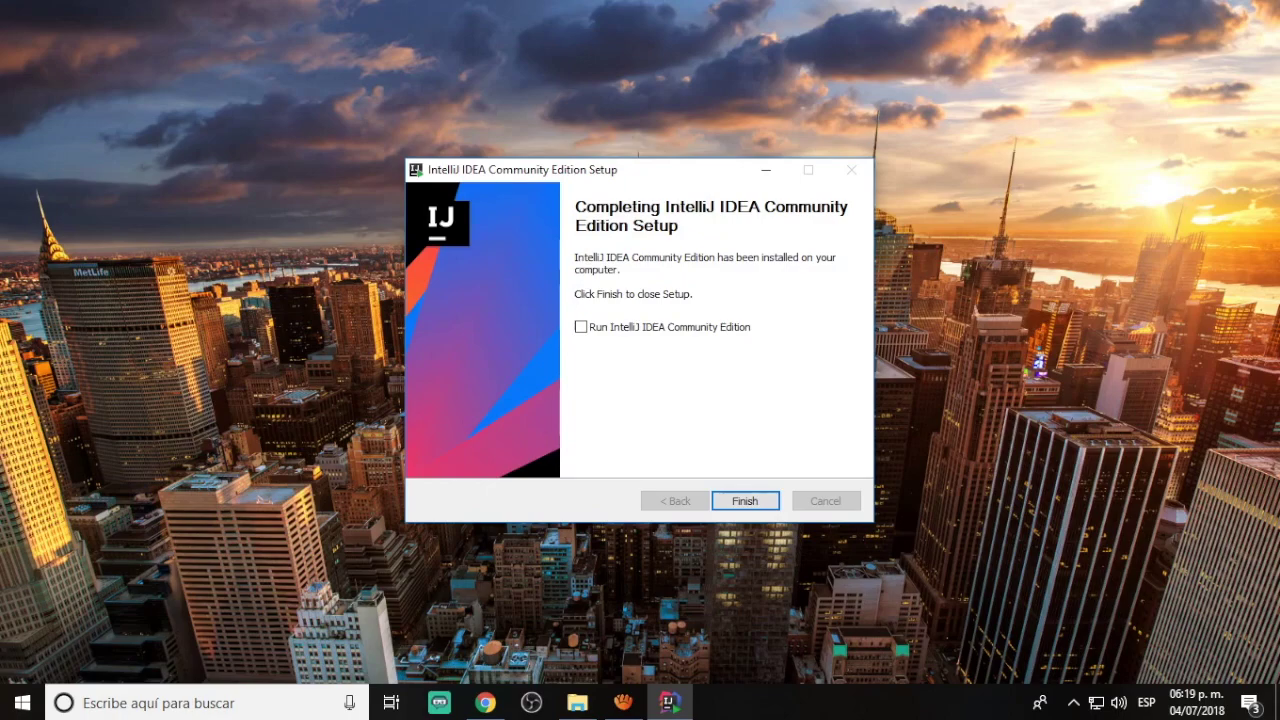
- Finish the setup with the option to run IntelliJ IDEA Community Edition, and choose not to import settings
click(581, 327)
key(Return)
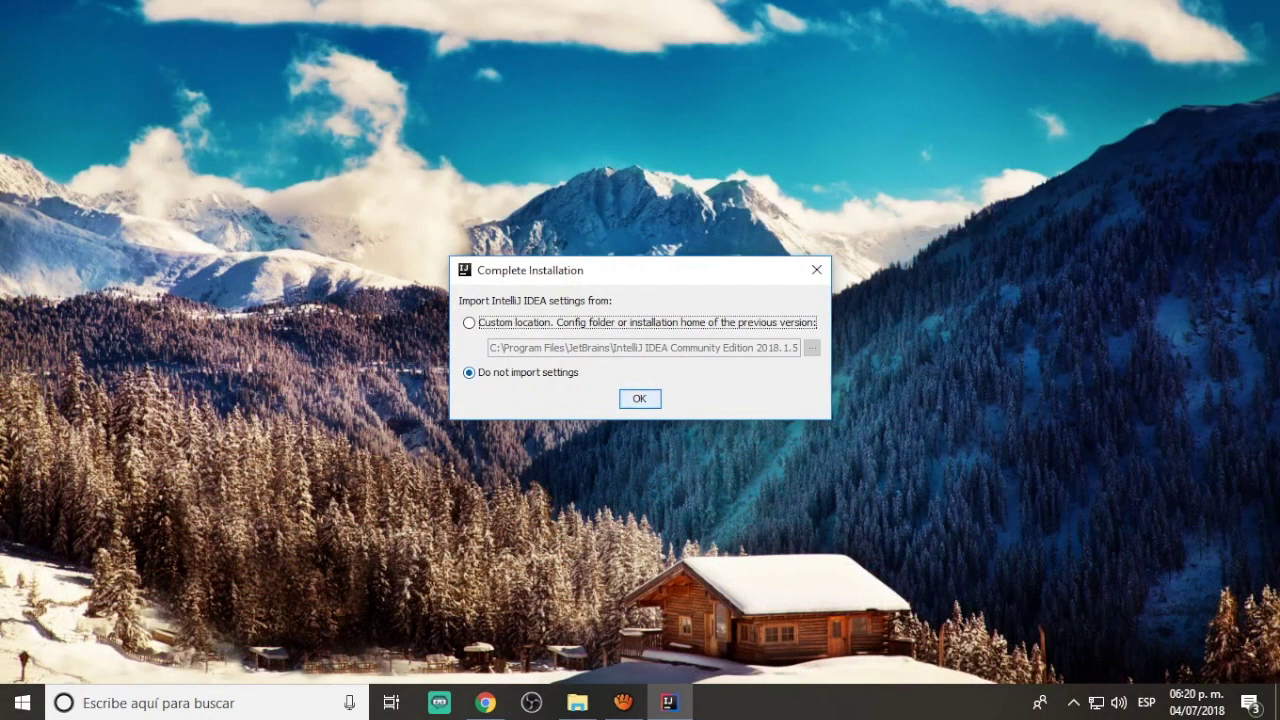
click(528, 372)
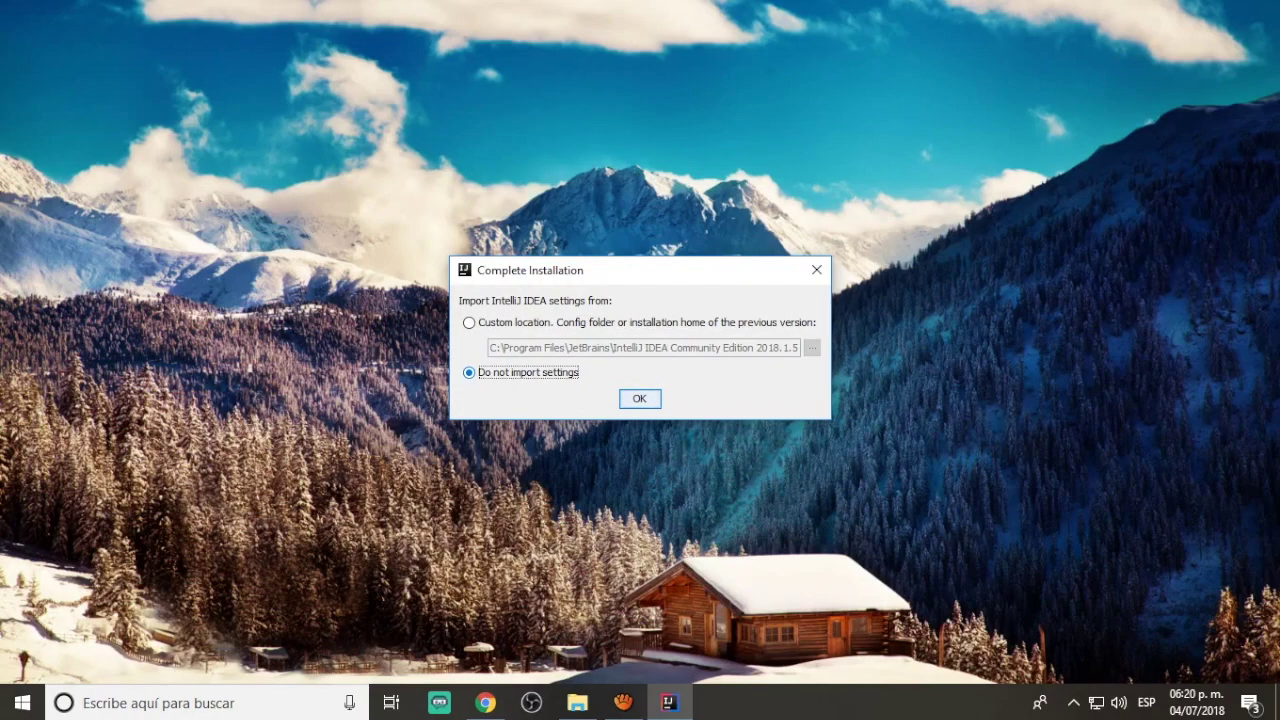
key(Return)
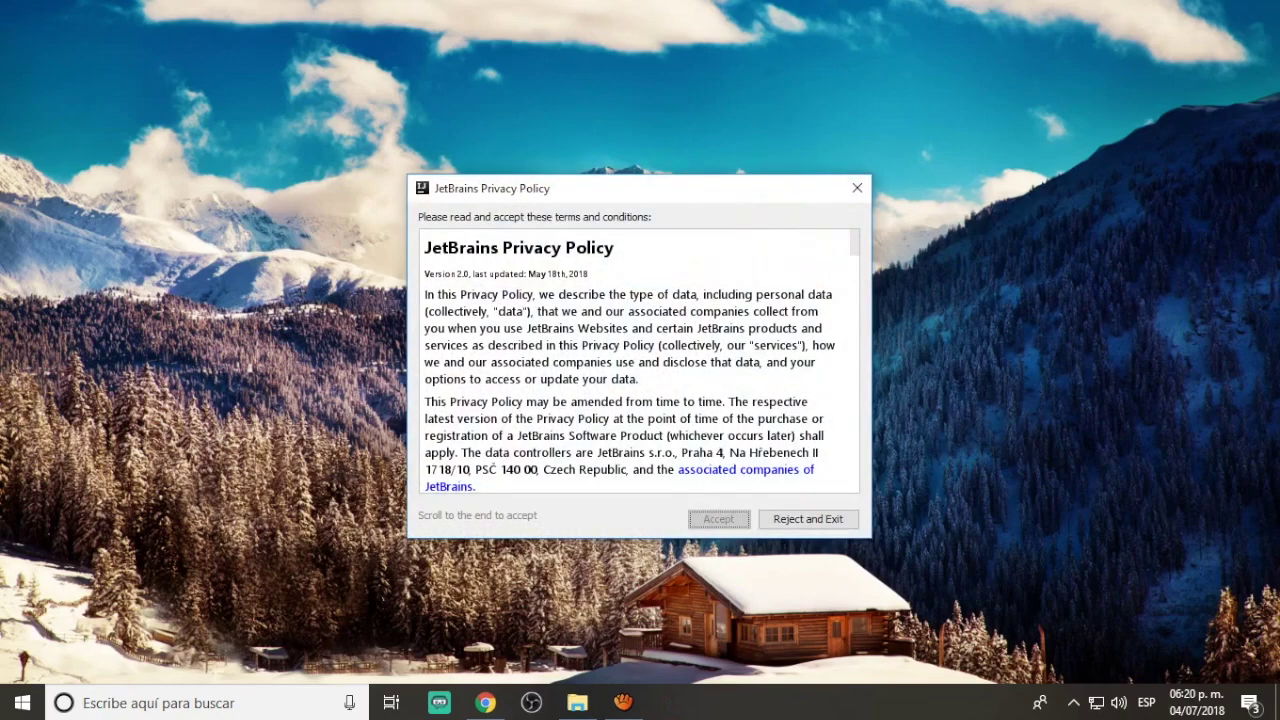
- Read to the end of the JetBrains Privacy Policy, accept it and agree to send usage statistics
scroll(638, 360, down, 20)
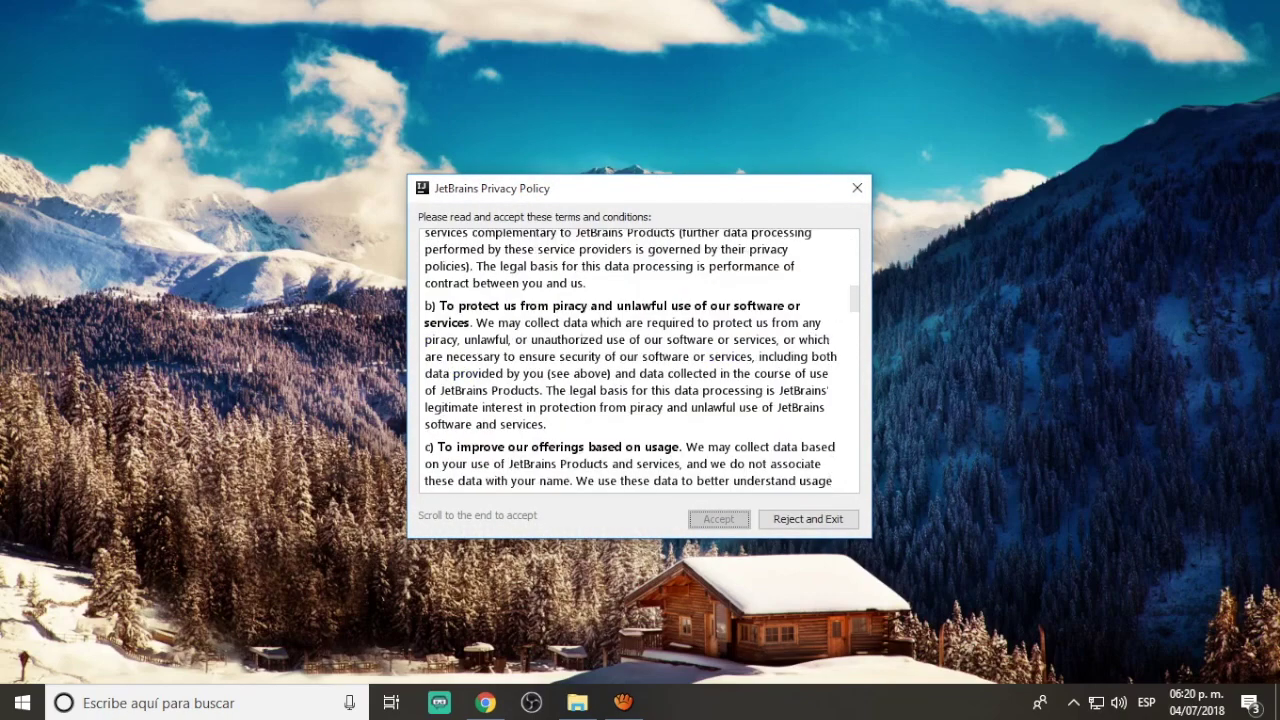
scroll(638, 360, down, 20)
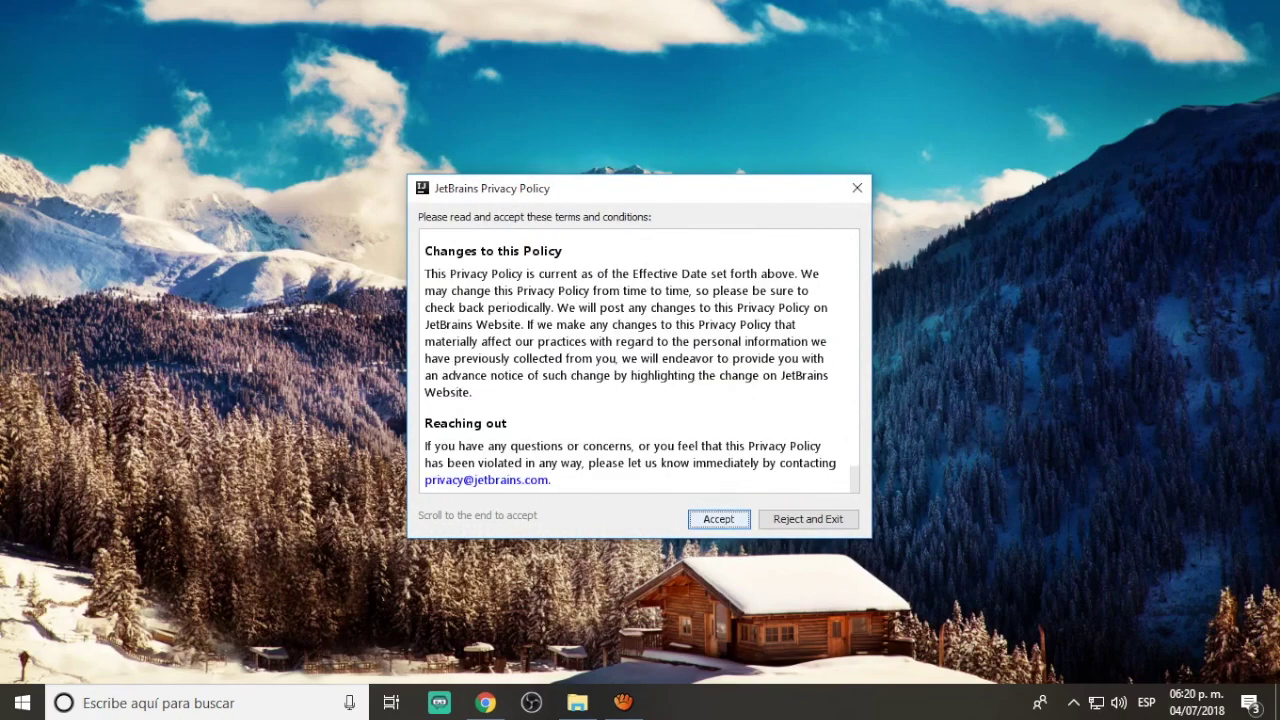
key(Return)
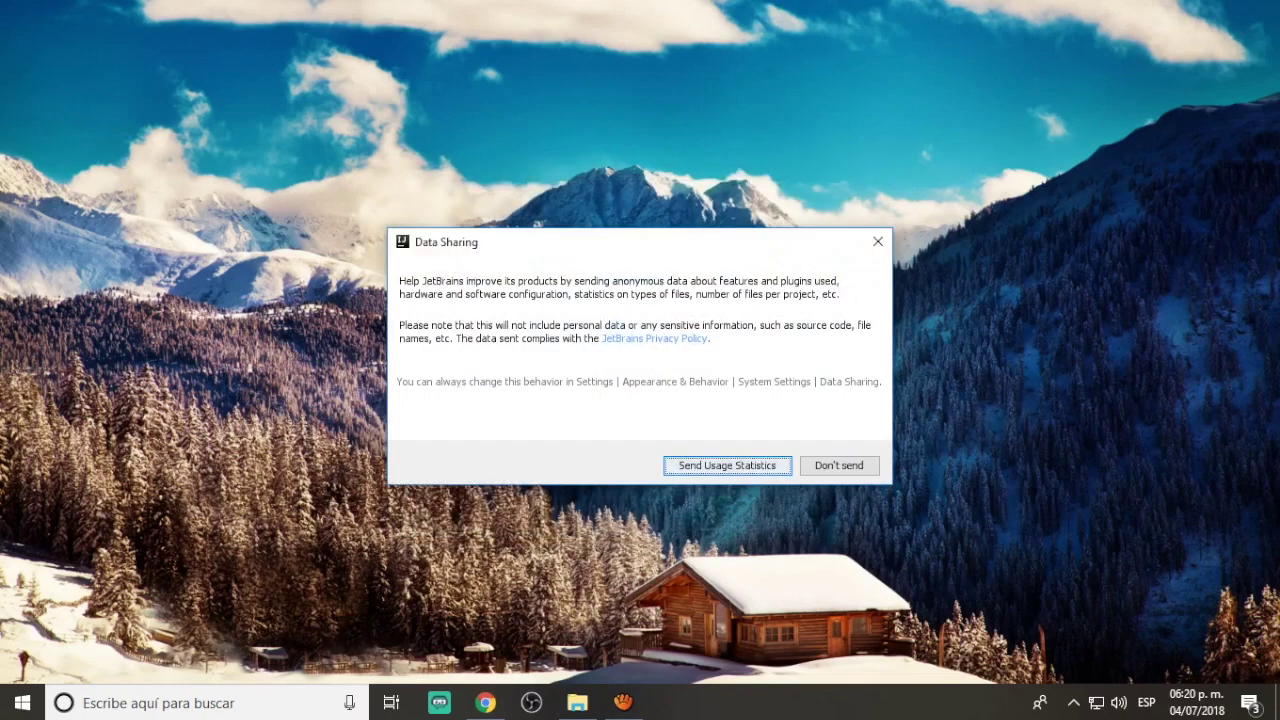
key(Return)
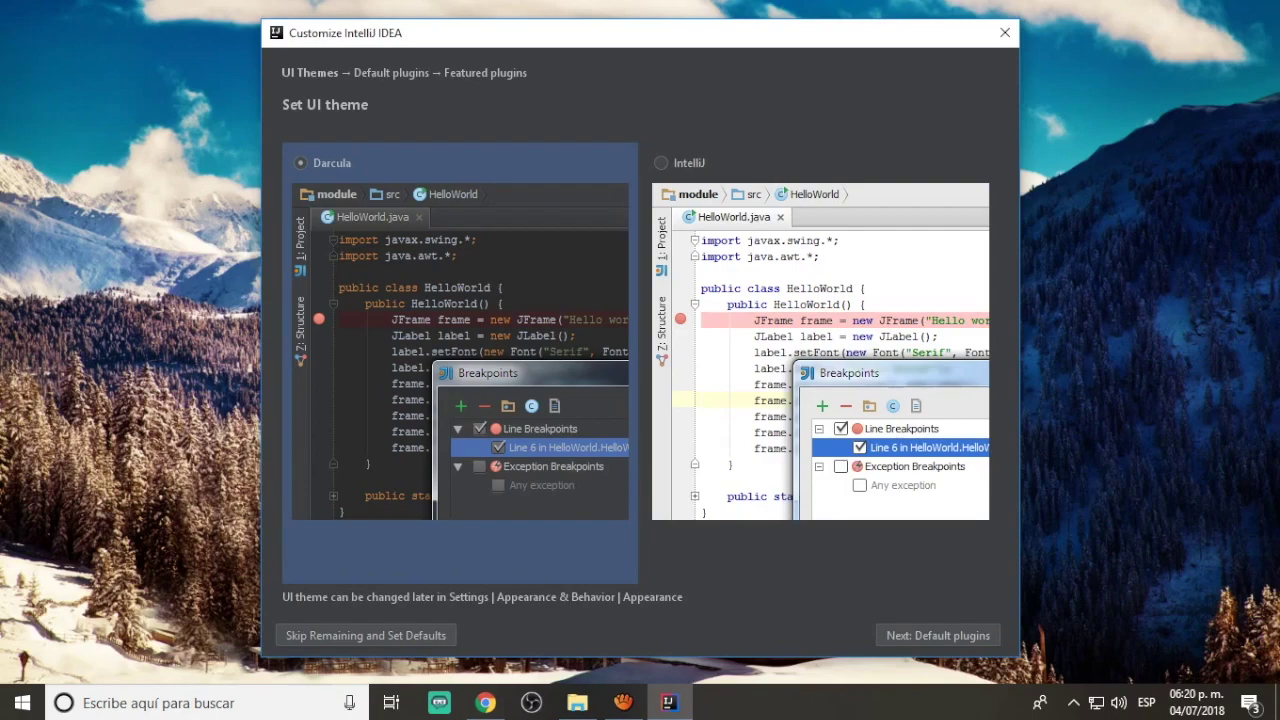
- Keep the Darcula theme and the default plugins, install no featured plugins and start using IntelliJ IDEA
key(Return)
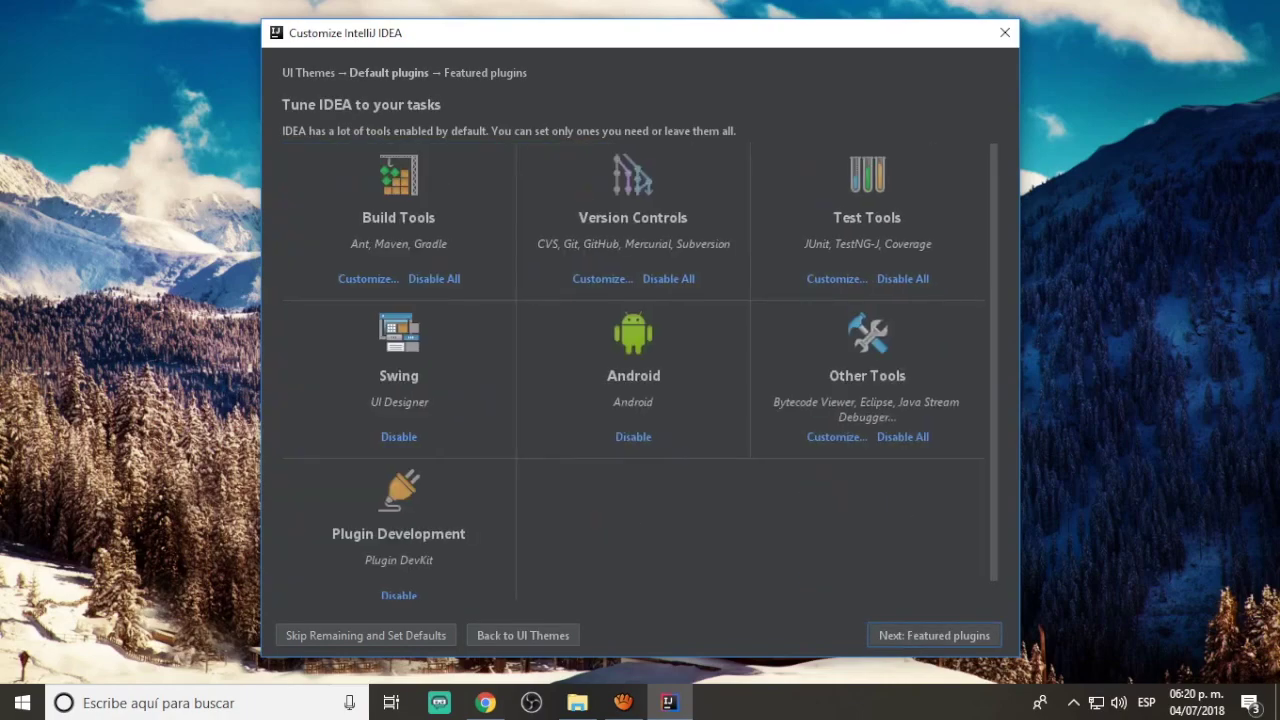
key(Return)
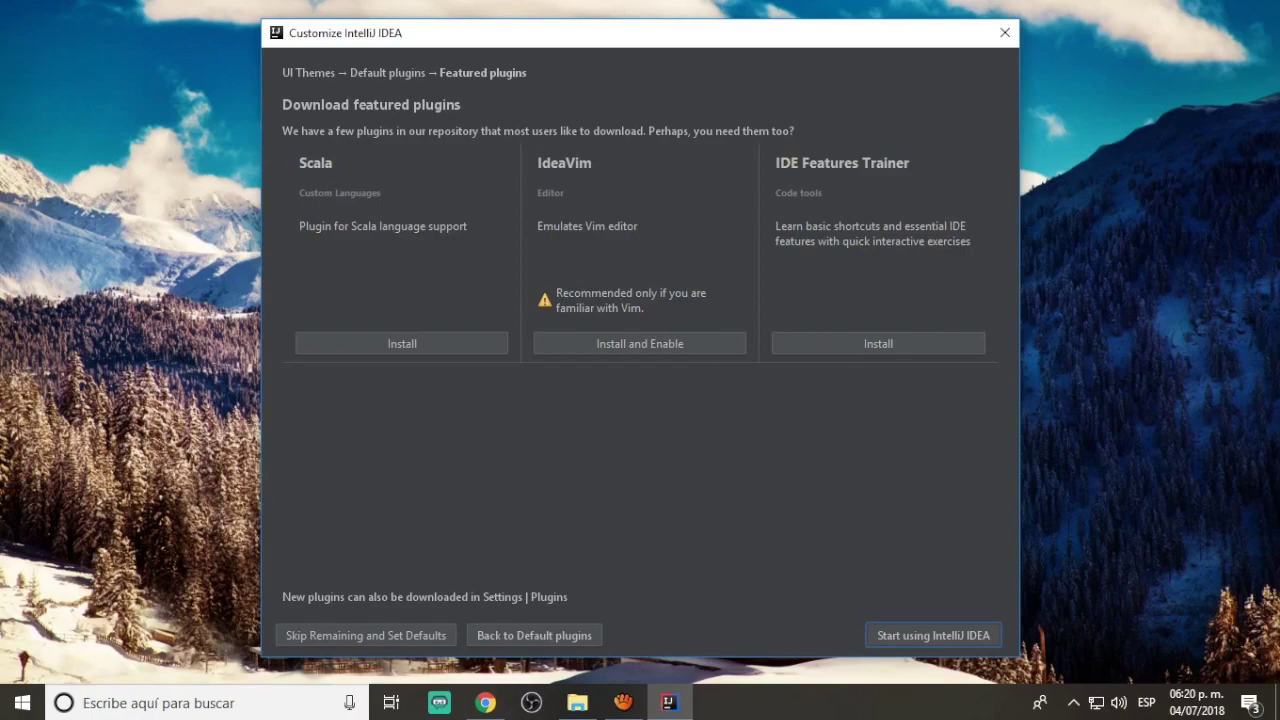
key(Return)
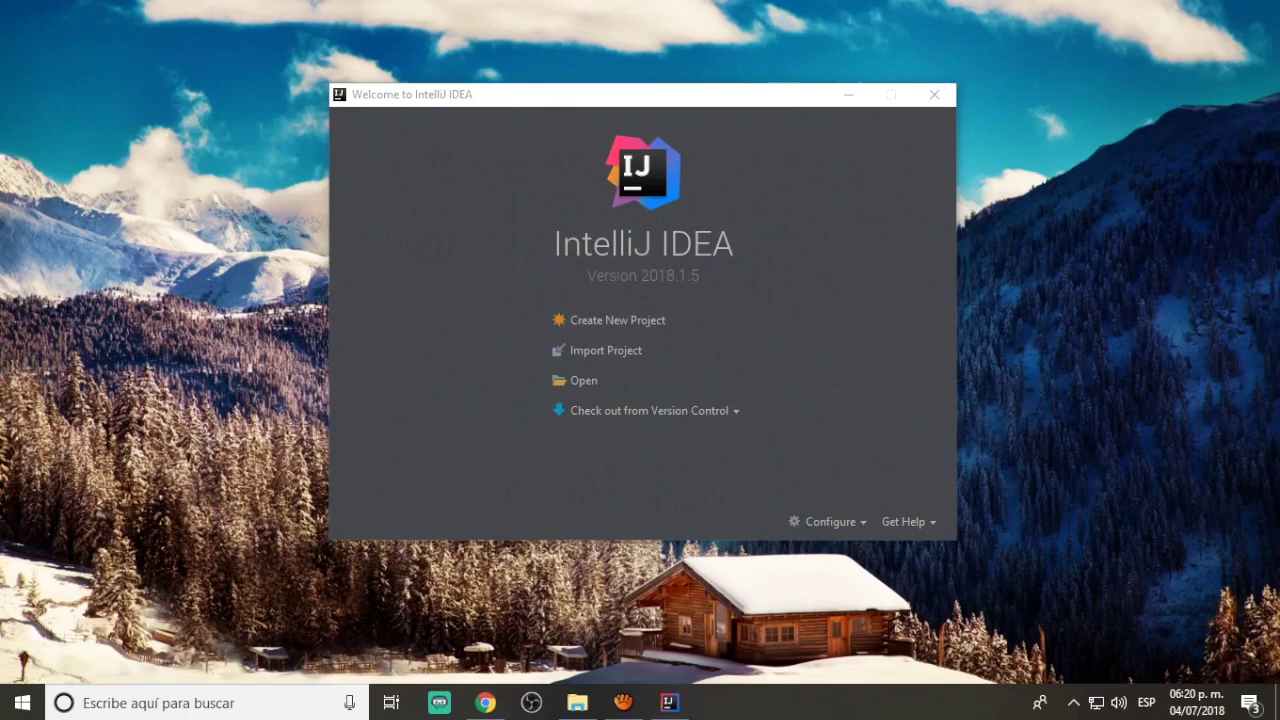
mouse_move(600, 94)
mouse_down()
mouse_move(537, 148)
mouse_move(645, 142)
mouse_move(589, 115)
mouse_up()
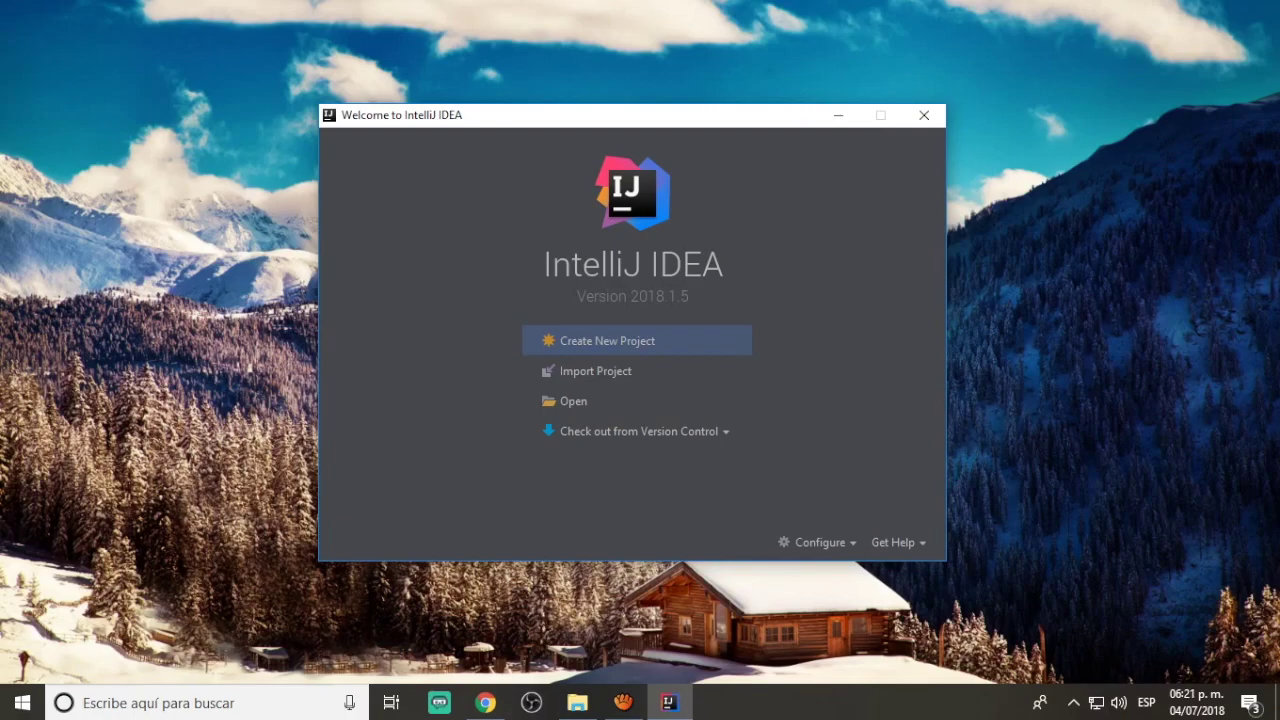
drag(600, 115, 619, 91)
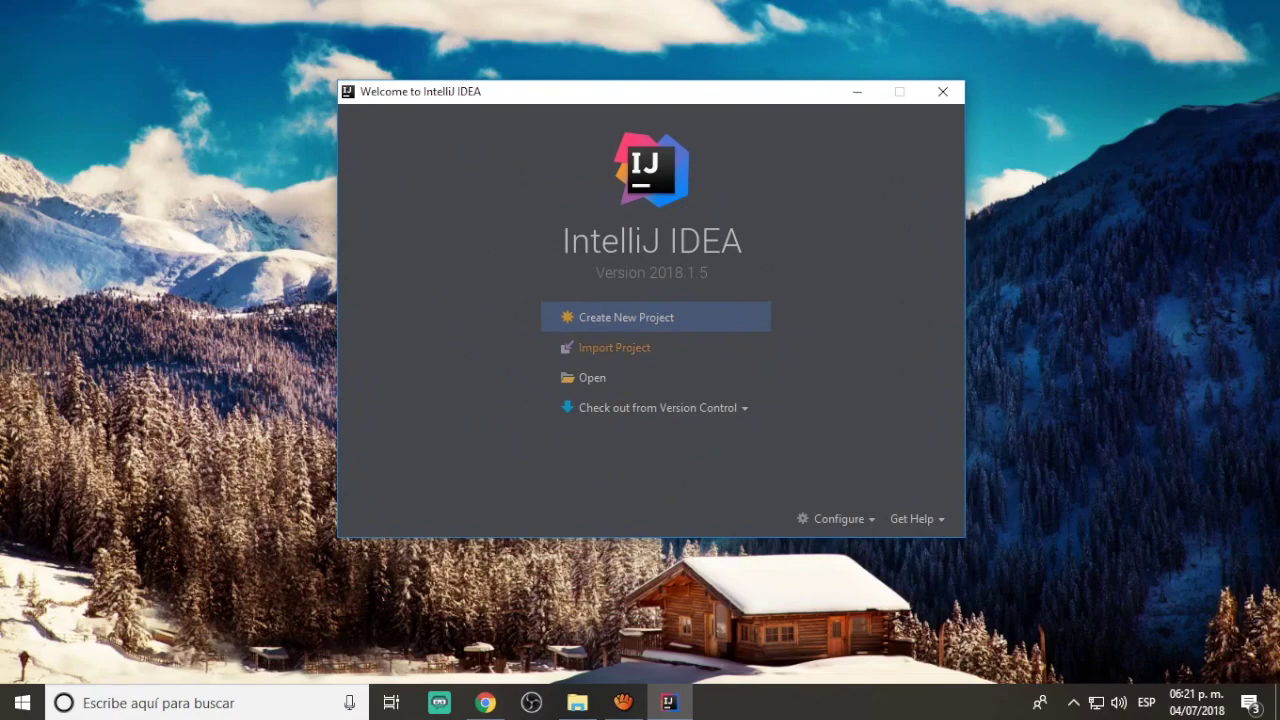